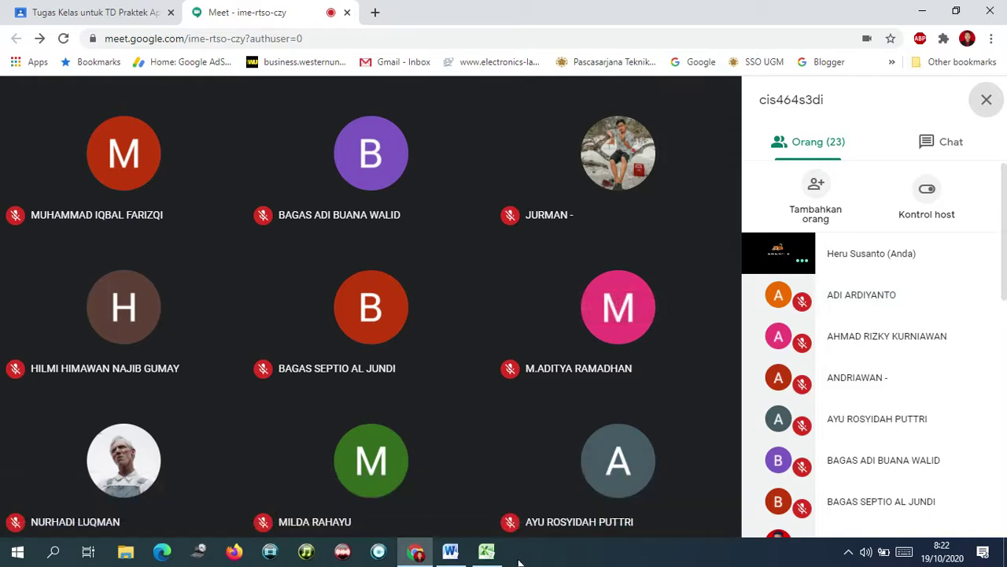
# - Disconnect from the AE-LINK Wi-Fi network and turn off automatic connection for it
pyautogui.moveTo(499, 557)
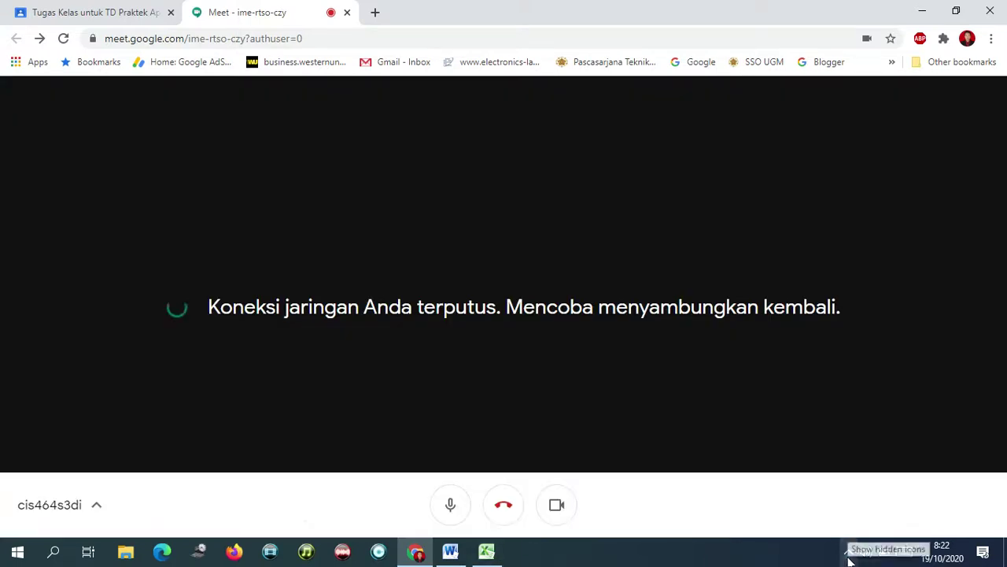
pyautogui.click(848, 552)
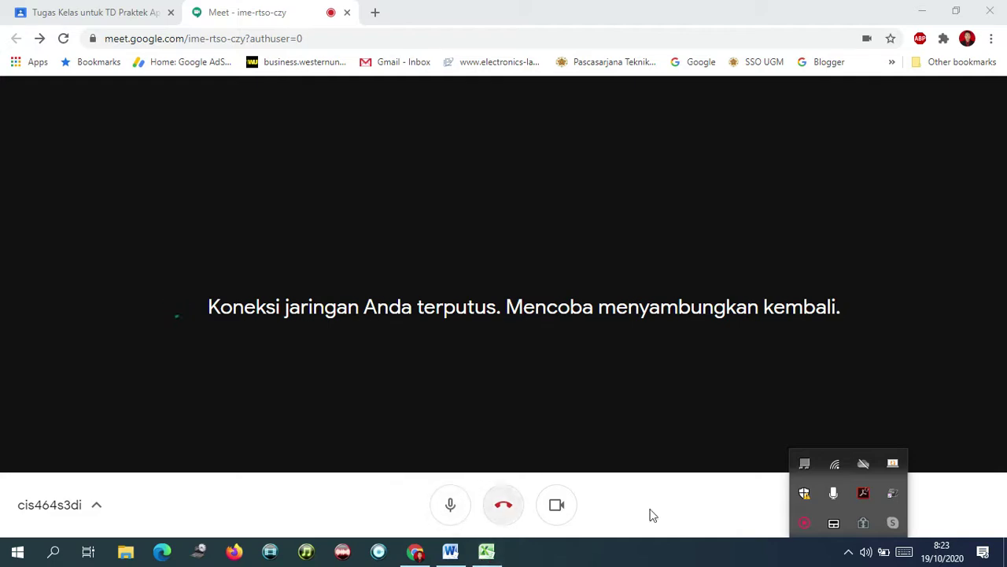
pyautogui.click(840, 467)
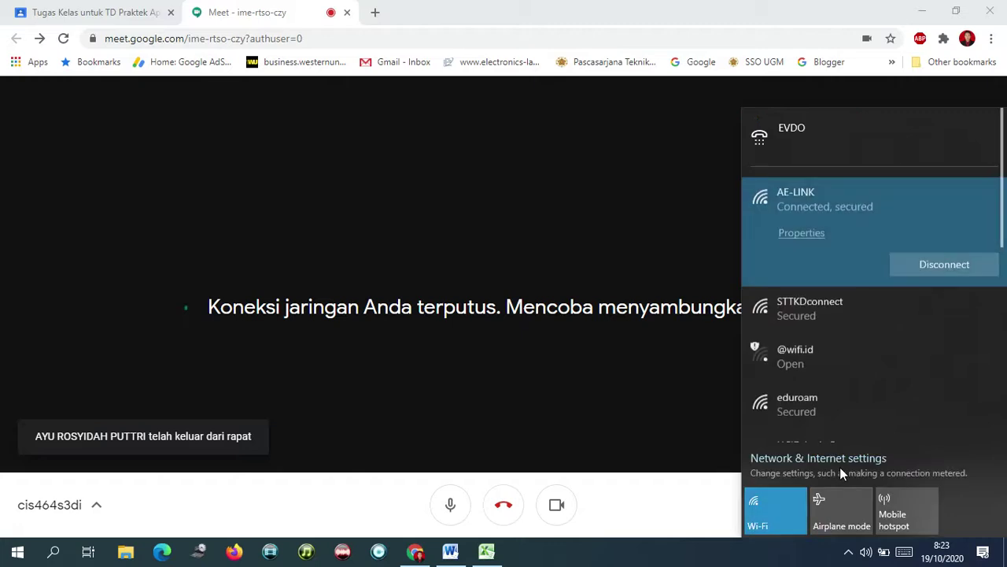
pyautogui.click(897, 266)
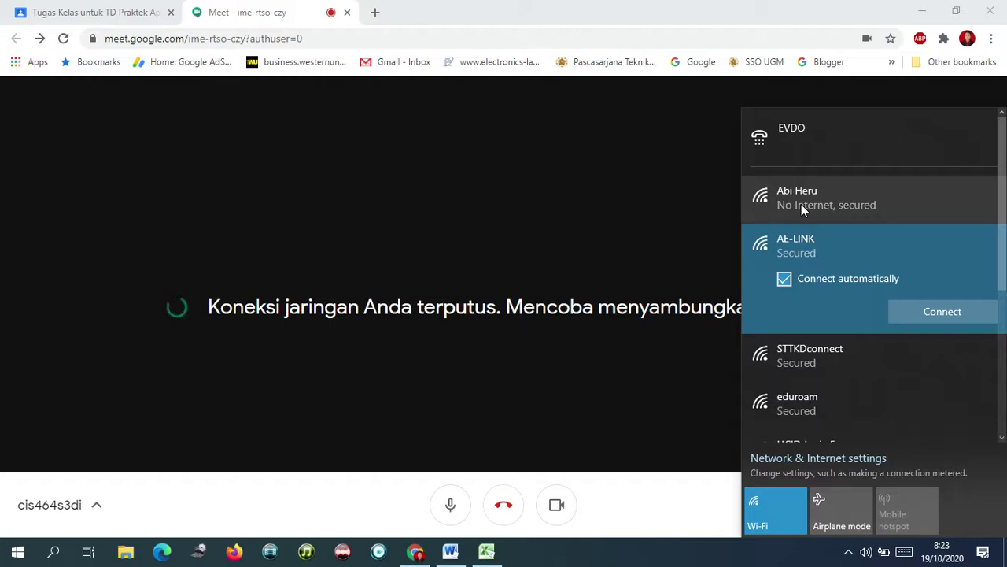
pyautogui.click(784, 278)
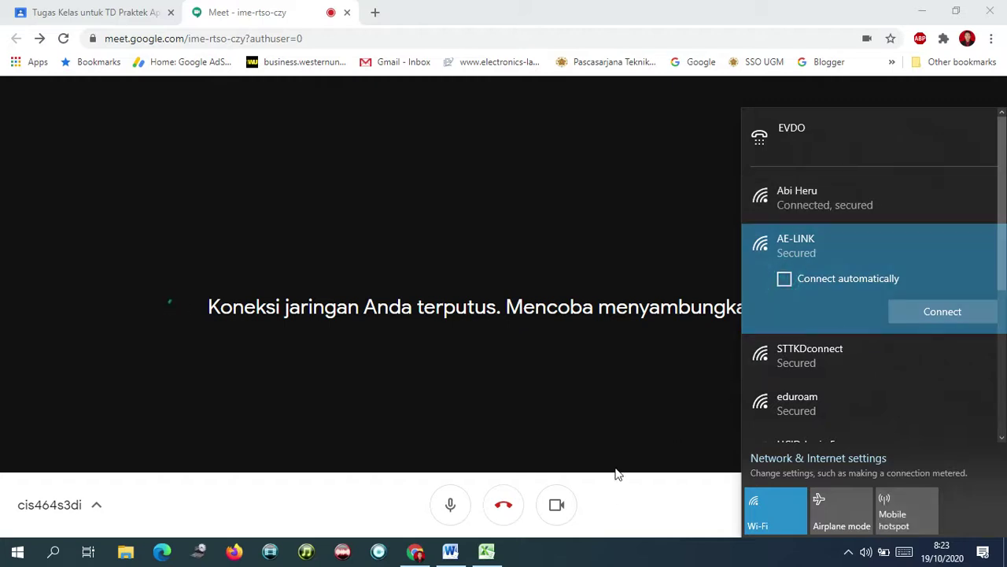
pyautogui.click(667, 558)
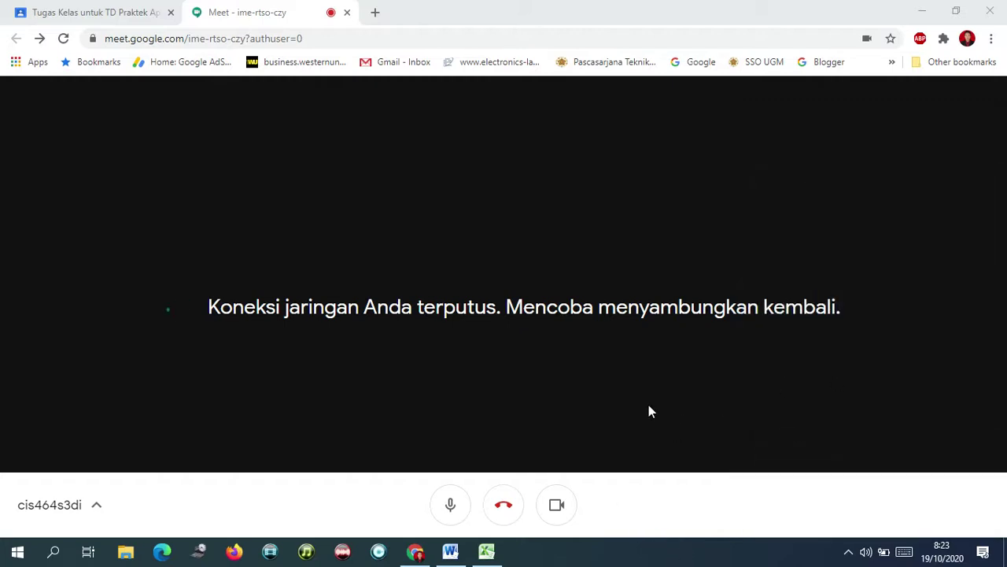
# - Reload the Google Meet page for the class meeting and rejoin the call
pyautogui.click(313, 39)
pyautogui.press('Return')
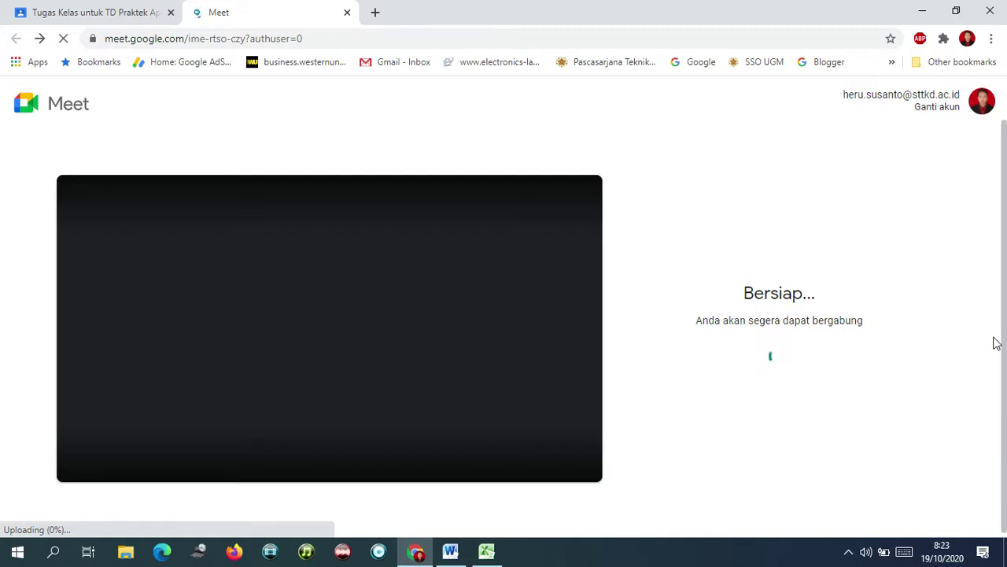
pyautogui.click(848, 552)
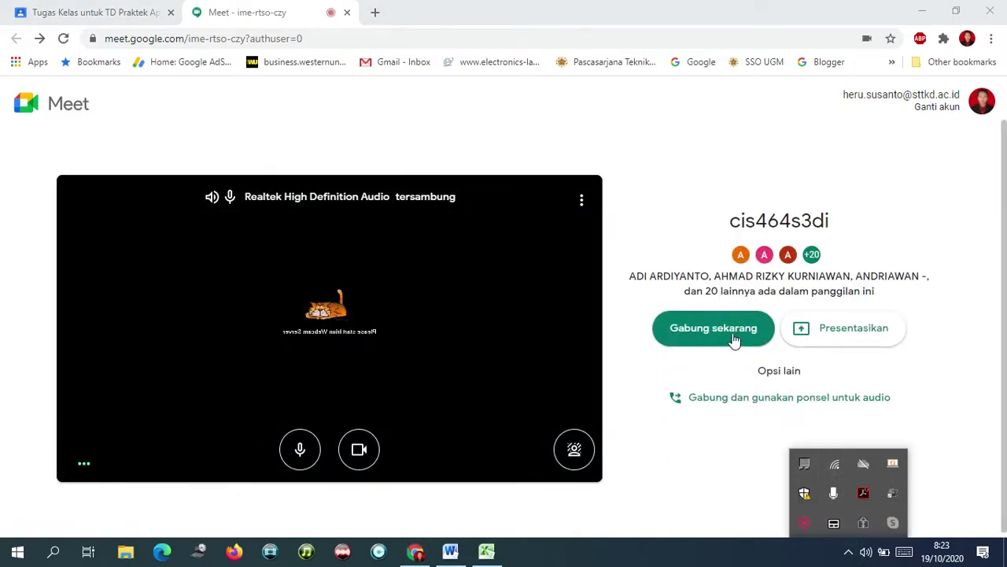
pyautogui.click(716, 330)
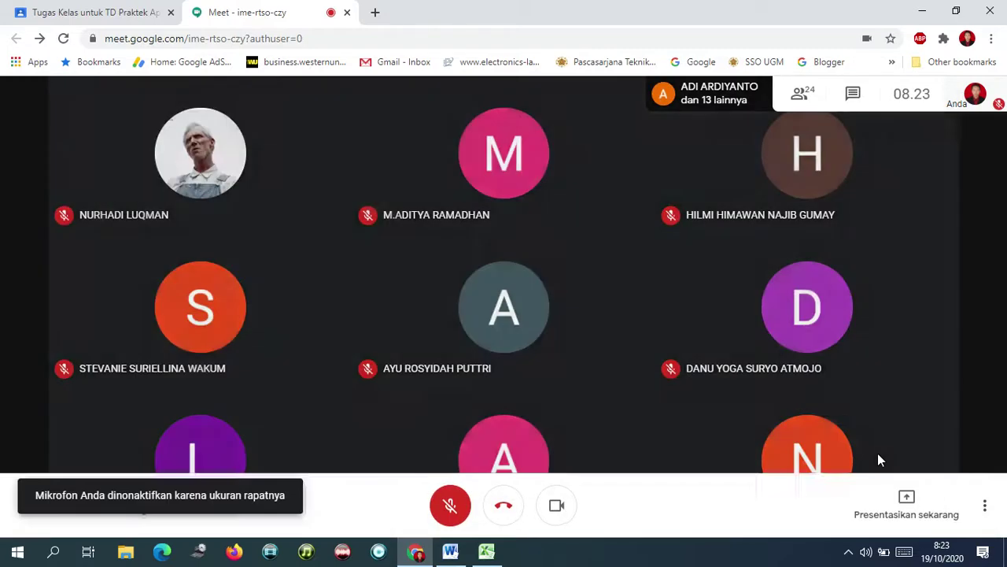
# - Unmute the microphone in the call and display the participant list
pyautogui.moveTo(360, 347)
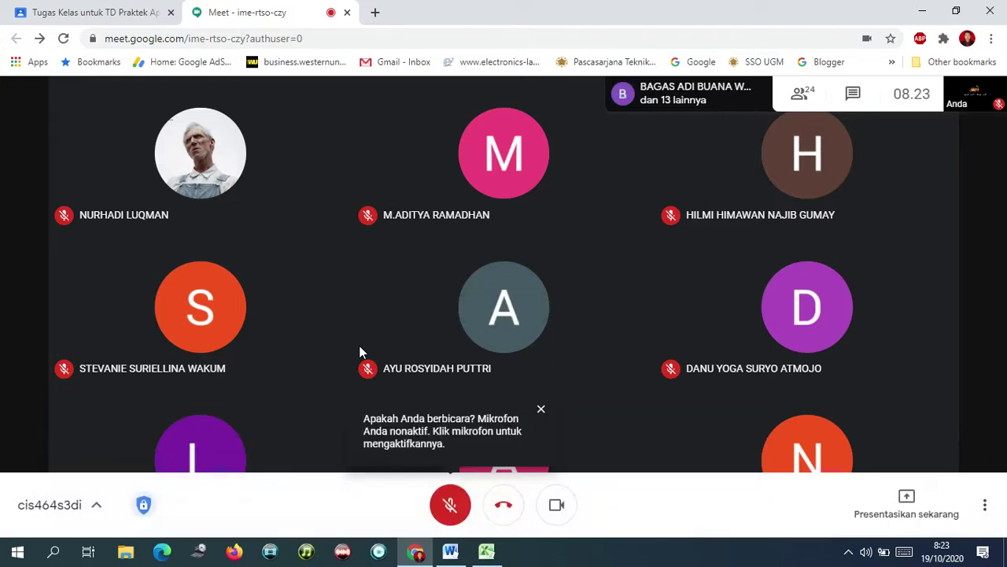
pyautogui.click(451, 504)
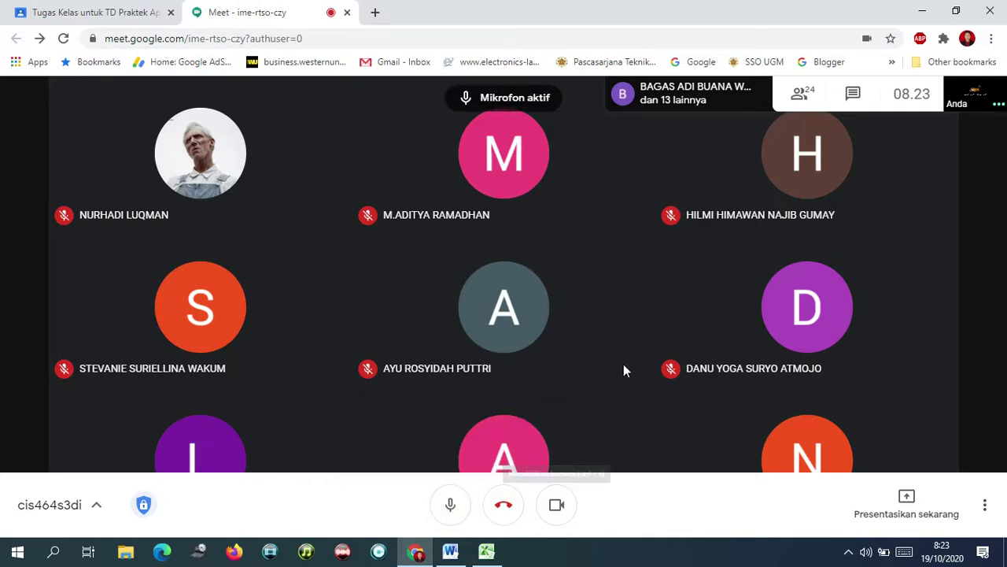
pyautogui.moveTo(607, 313)
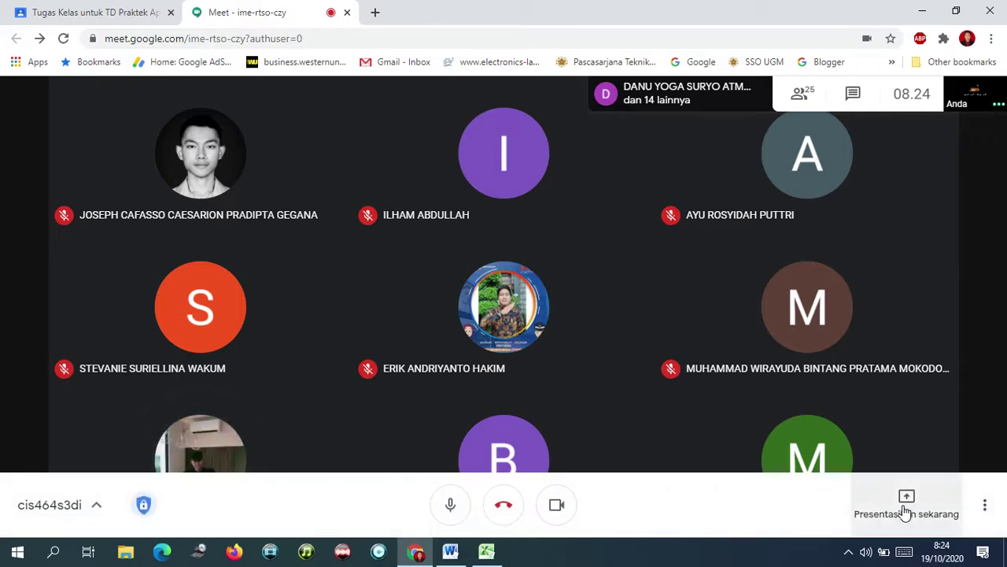
pyautogui.click(846, 92)
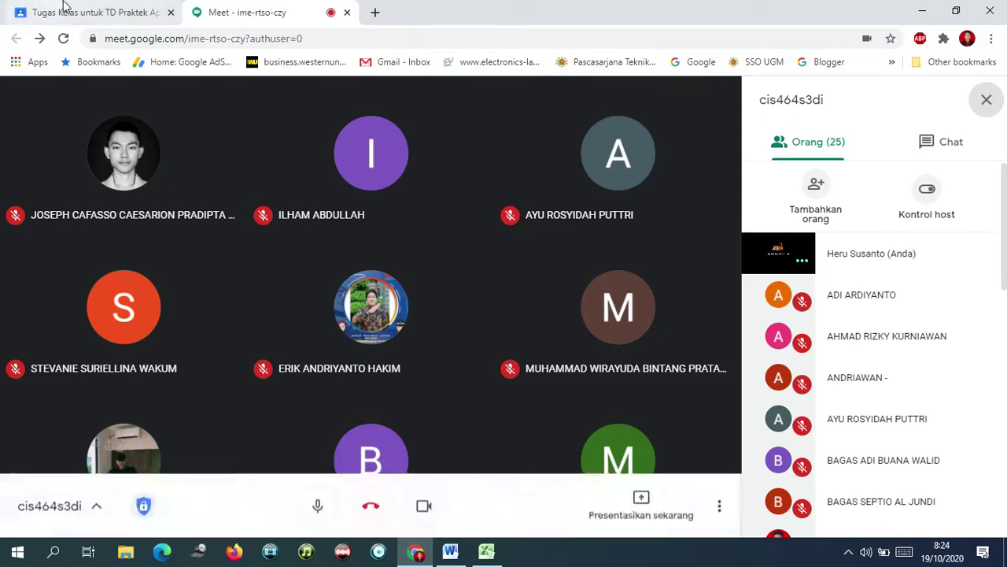
# - Check the recent posts in the Classroom forum of TD Praktek Aplikom Kelas Bravo, and return to the meeting
pyautogui.click(88, 14)
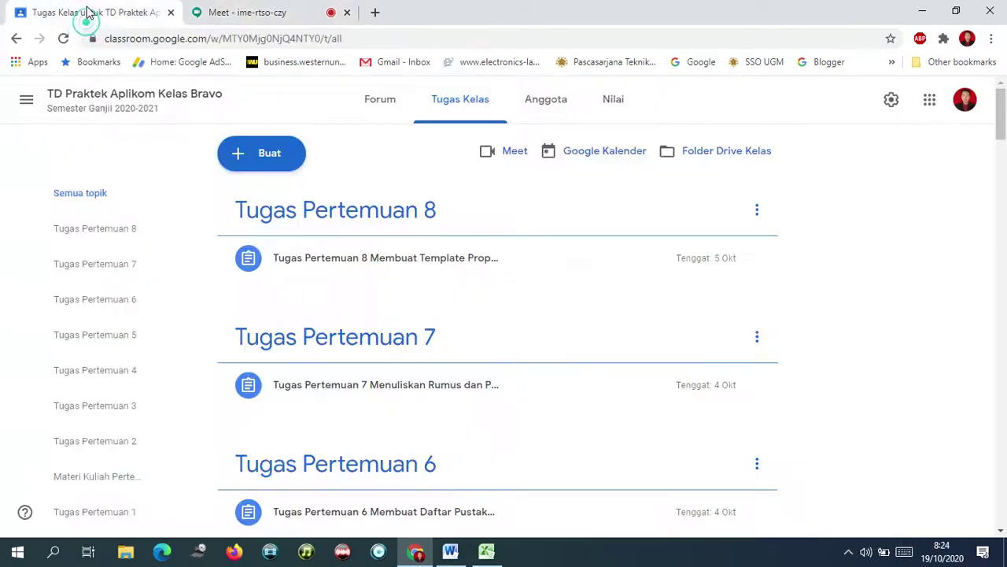
pyautogui.click(386, 103)
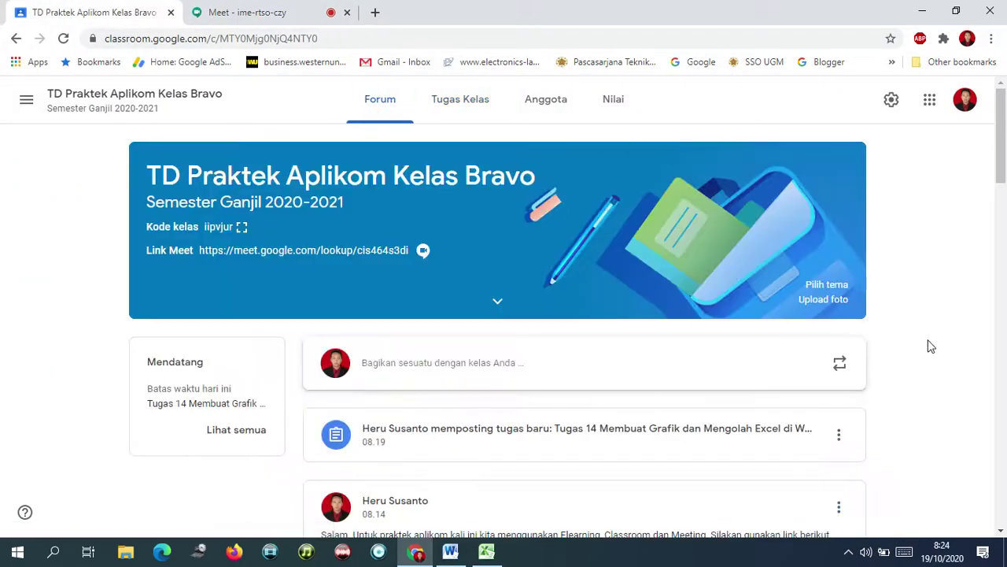
pyautogui.scroll(-3, 924, 327)
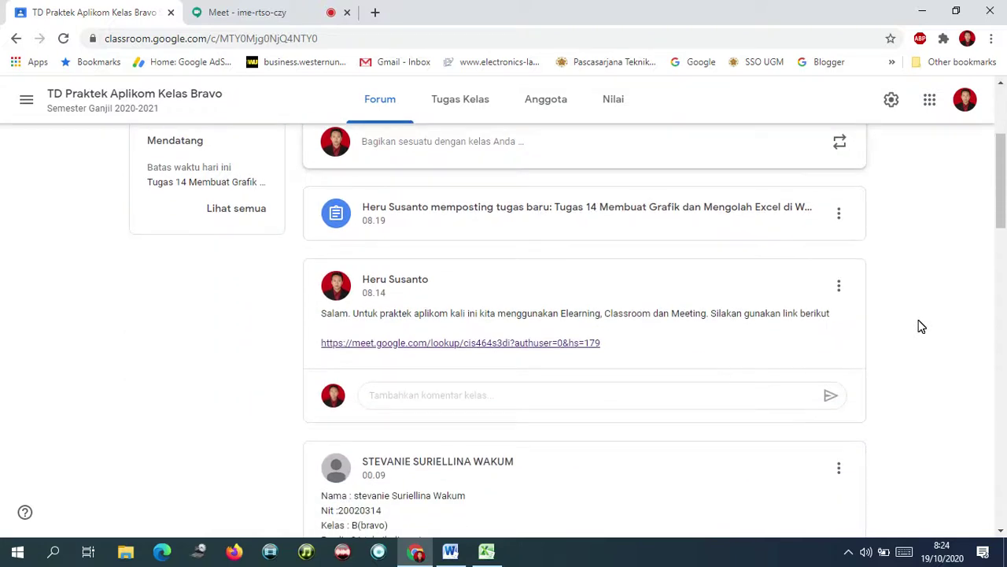
pyautogui.click(271, 17)
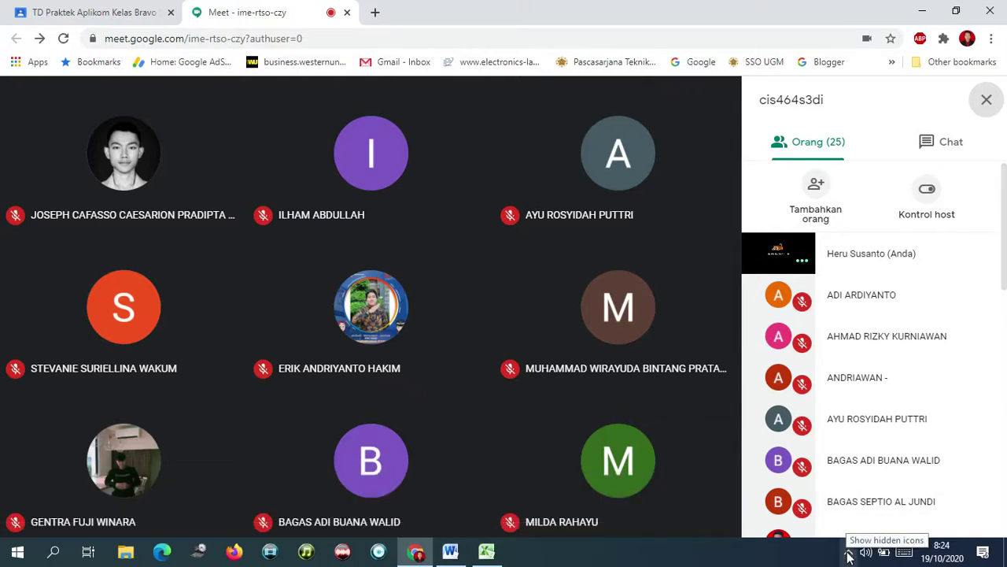
# - Switch to Word to look through both exercises in the Tugas 14 document, and bring up the blank Excel workbook
pyautogui.click(450, 553)
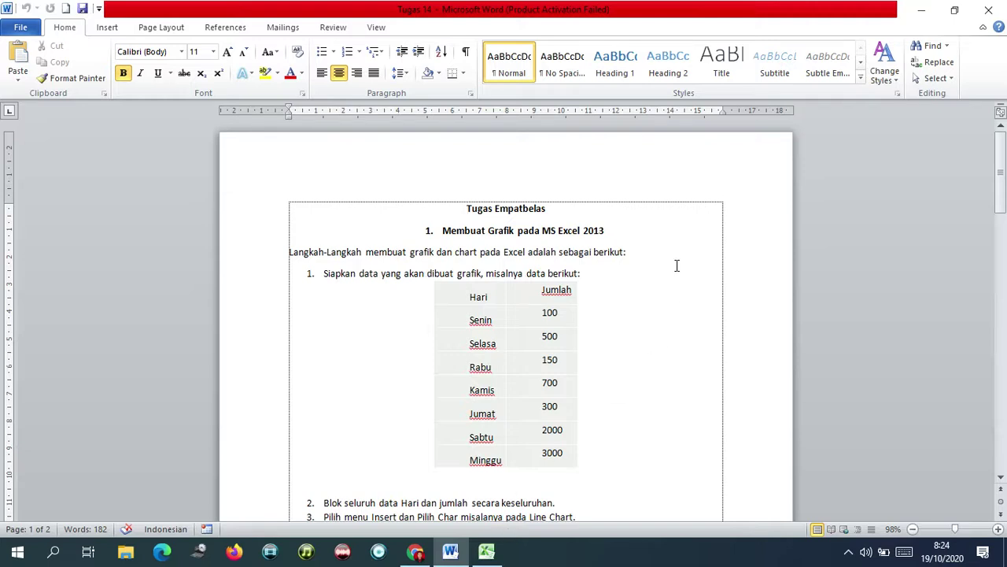
pyautogui.scroll(-2, 676, 266)
pyautogui.scroll(1, 675, 265)
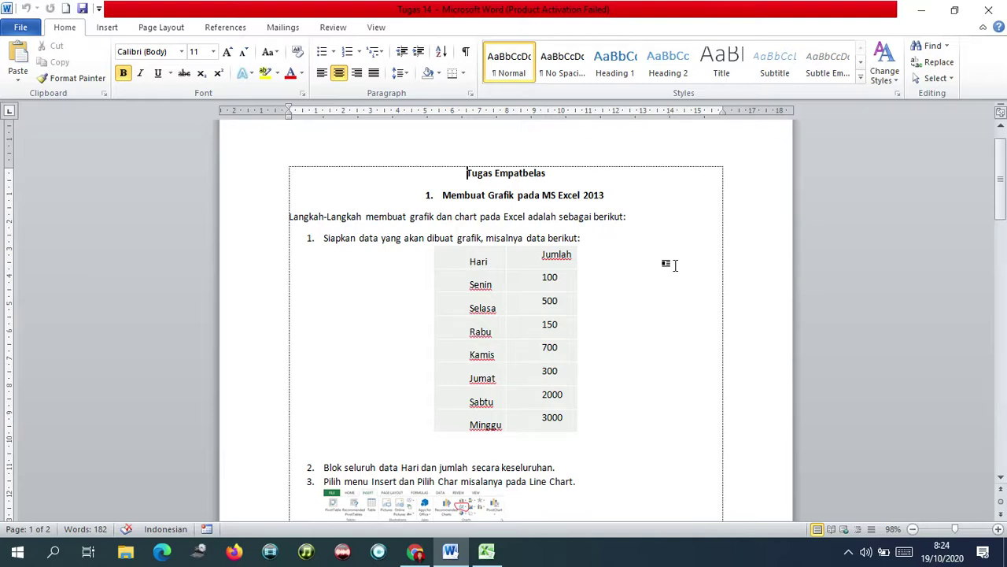
pyautogui.scroll(-2, 675, 265)
pyautogui.scroll(-18, 676, 265)
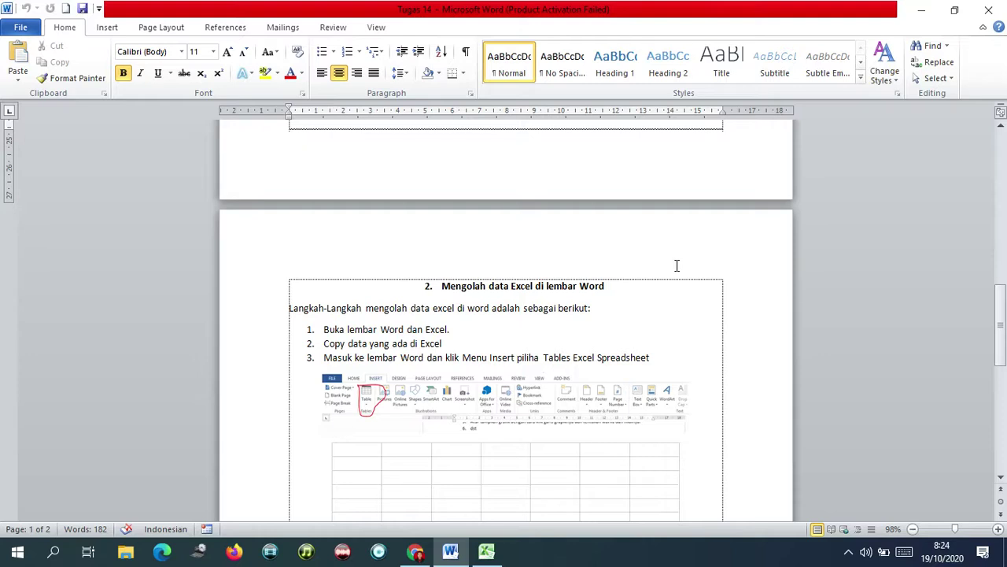
pyautogui.scroll(-12, 676, 265)
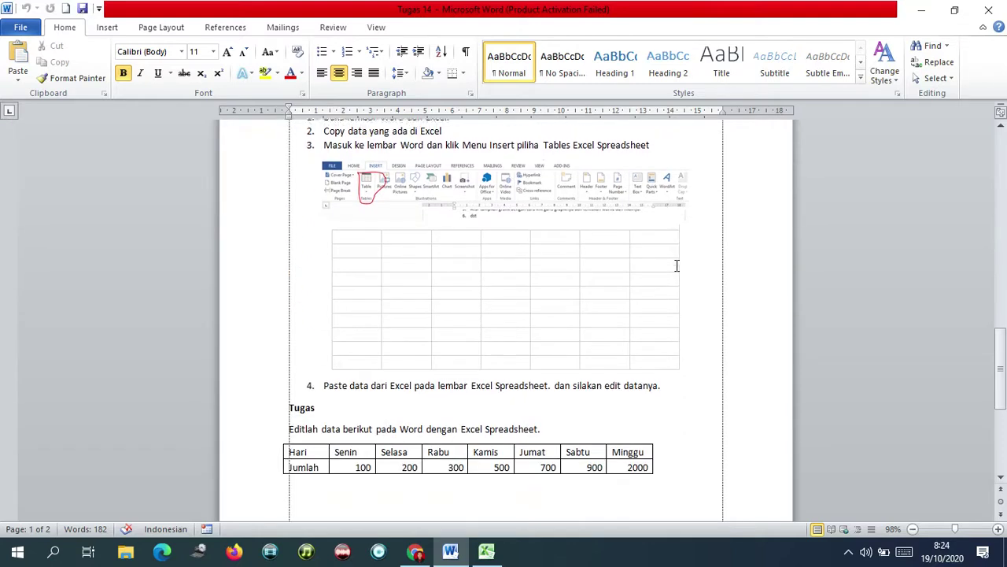
pyautogui.scroll(12, 676, 265)
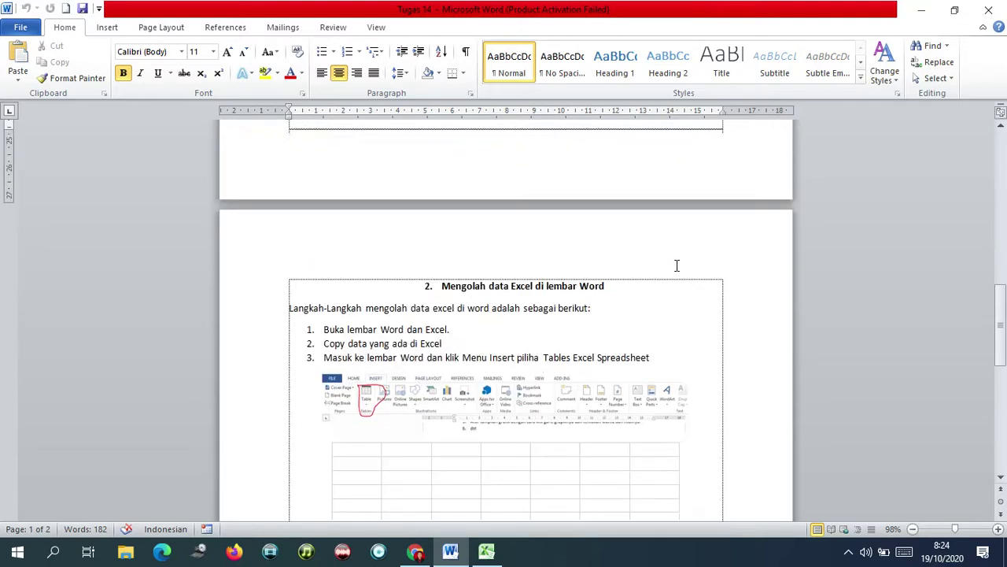
pyautogui.click(486, 552)
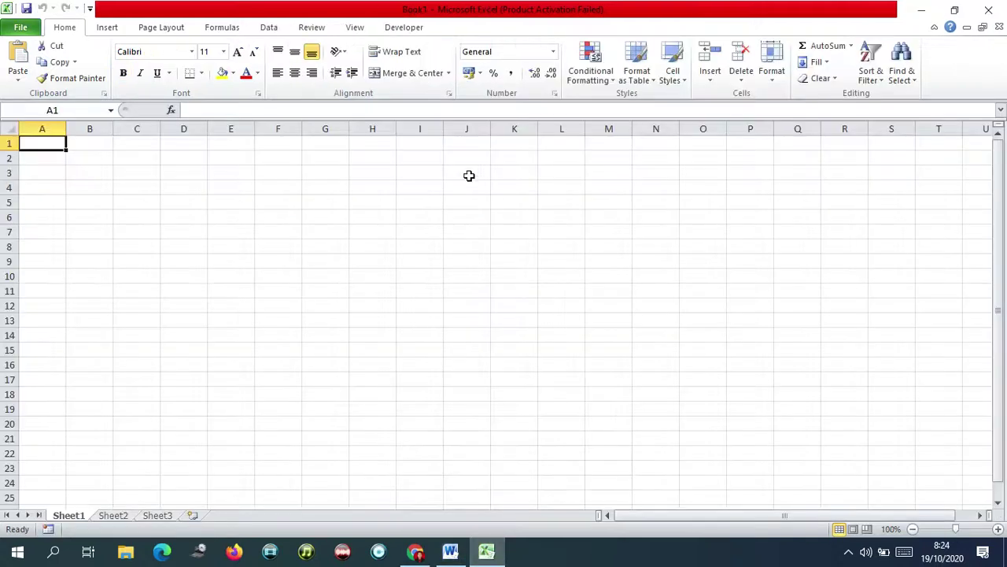
# - Return to the Google Meet call in Chrome and present the Tugas 14 Word window to the participants
pyautogui.click(417, 552)
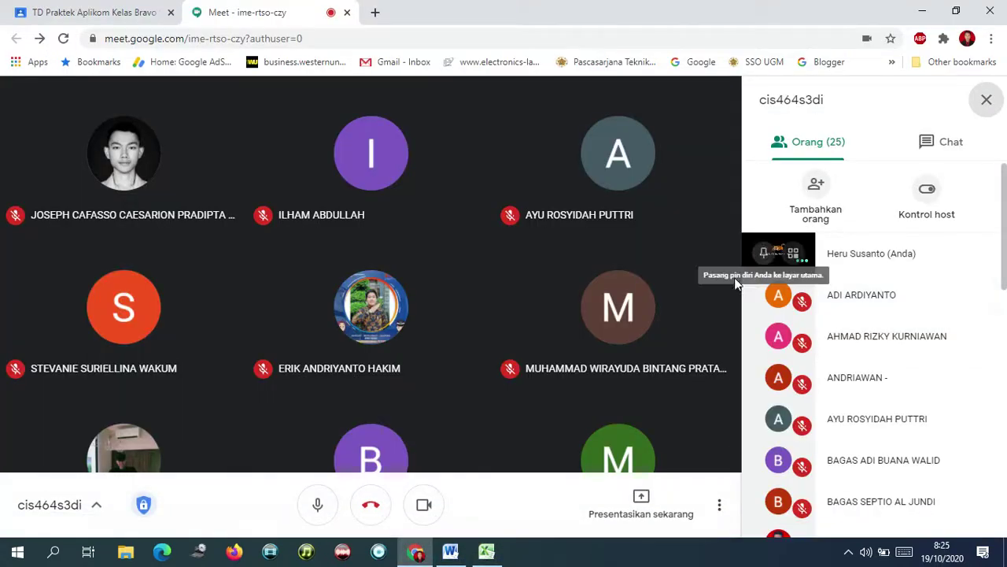
pyautogui.click(641, 500)
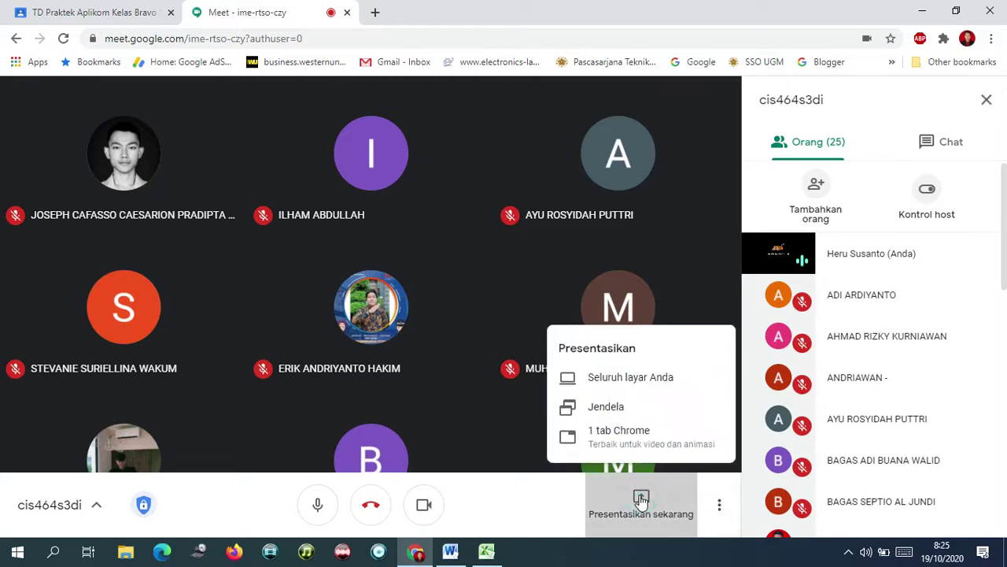
pyautogui.click(627, 409)
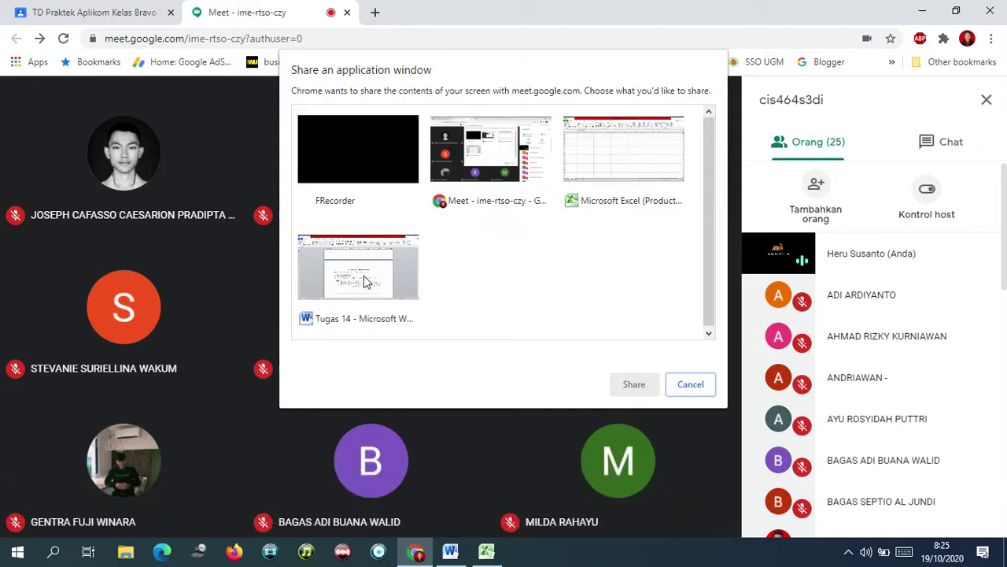
pyautogui.click(364, 282)
pyautogui.click(635, 384)
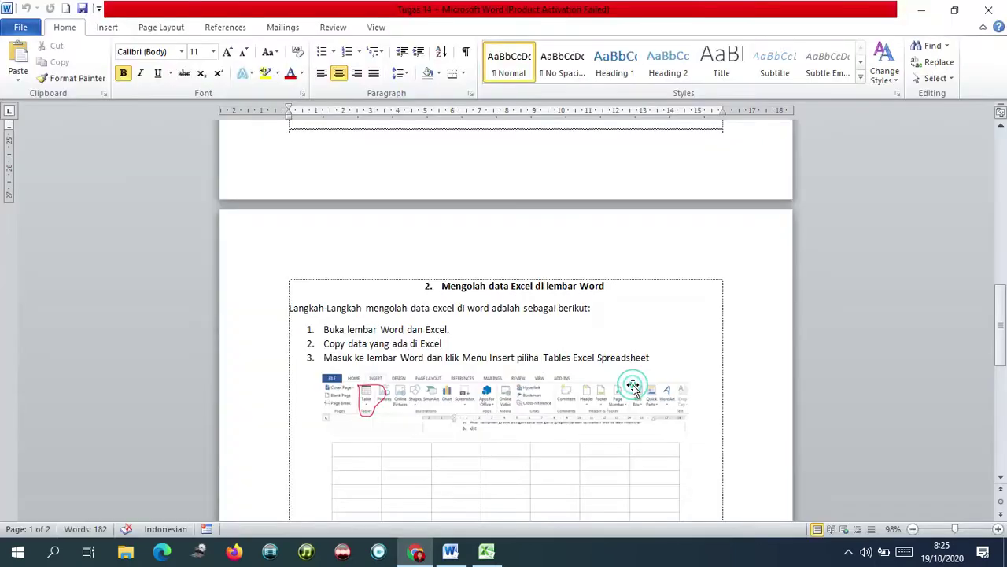
# - Examine the Tugas 14 instructions on making charts in Excel and on processing Excel data in a Word document
pyautogui.scroll(-15, 704, 279)
pyautogui.scroll(5, 704, 277)
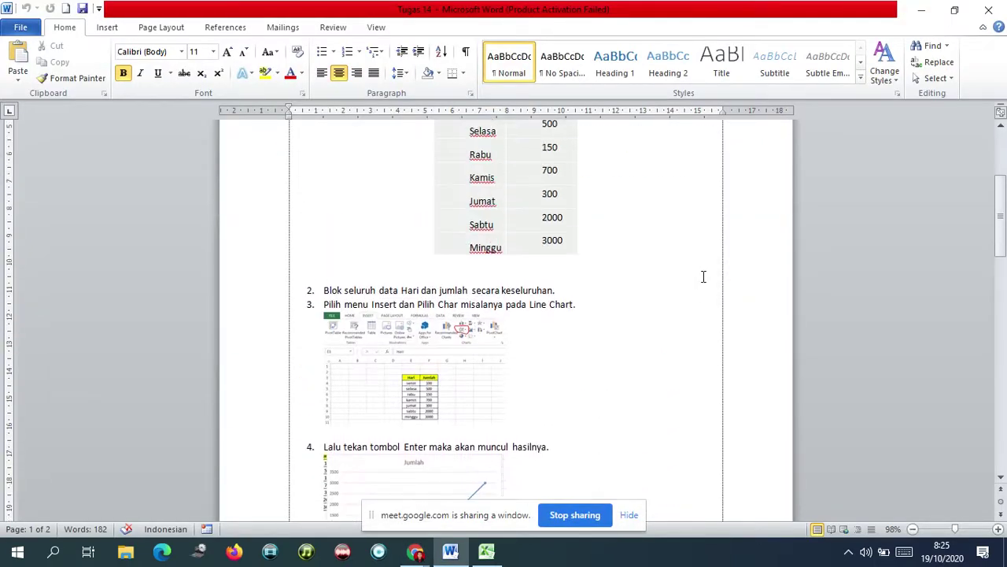
pyautogui.scroll(5, 704, 276)
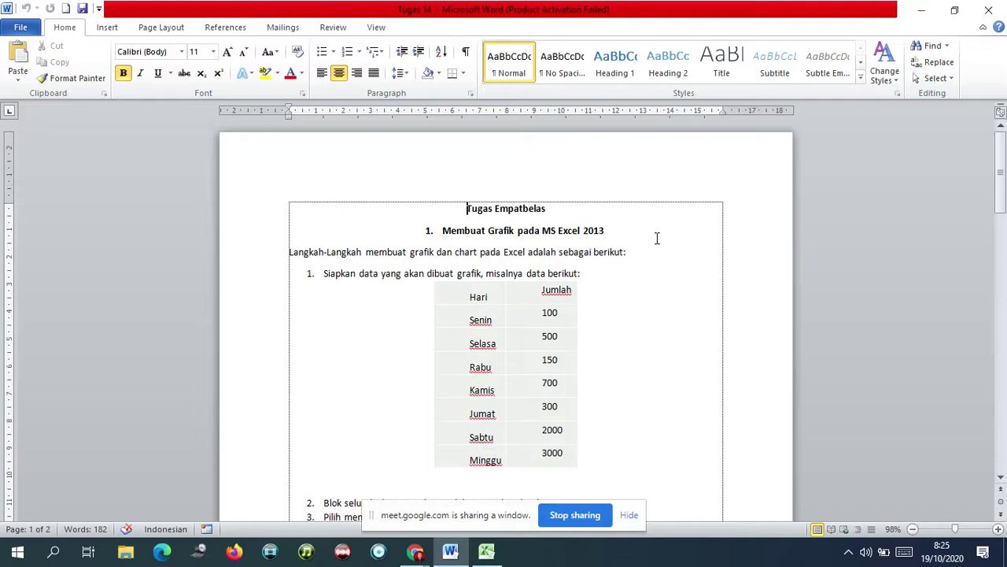
pyautogui.scroll(-15, 600, 248)
pyautogui.scroll(15, 601, 248)
pyautogui.scroll(-15, 623, 237)
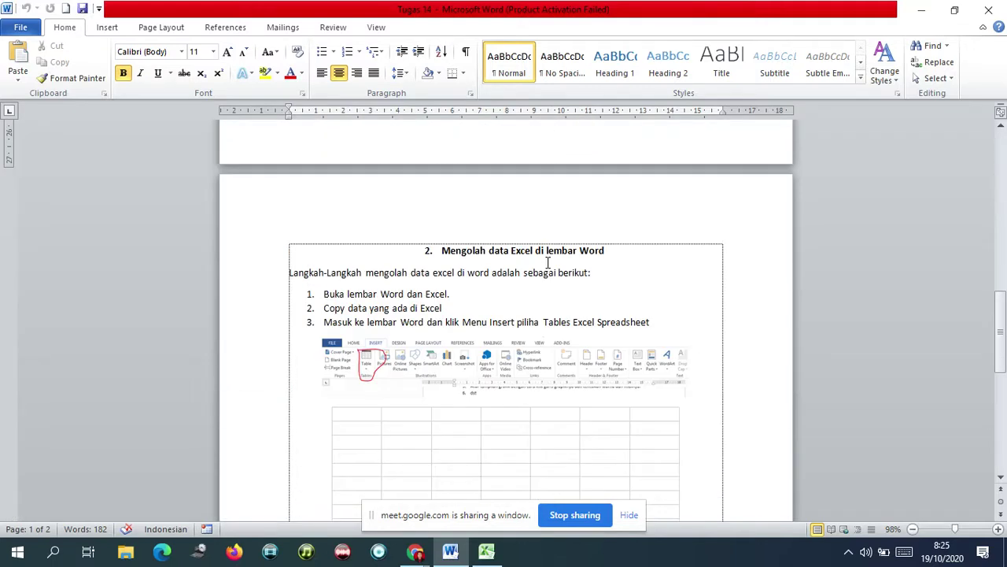
pyautogui.scroll(15, 610, 256)
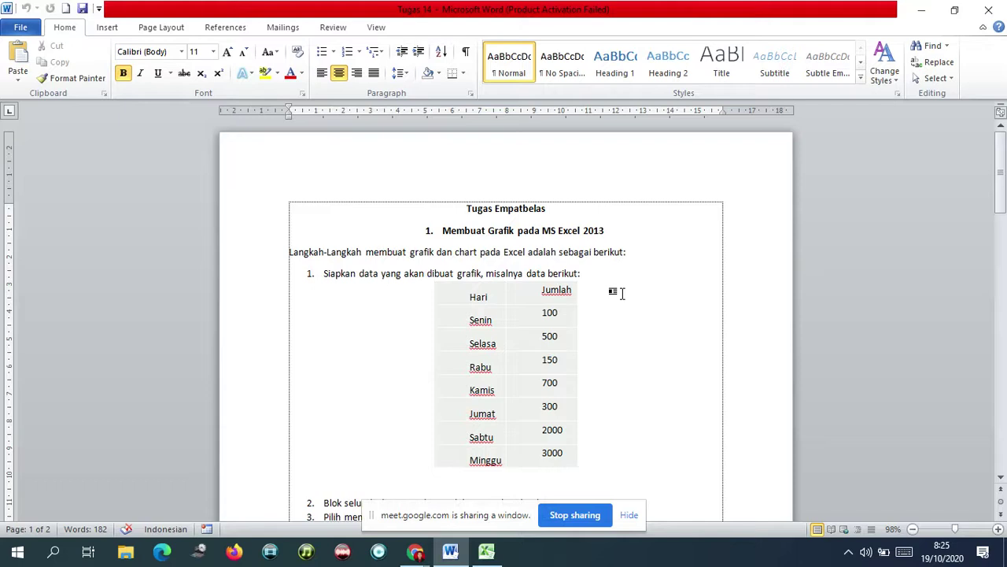
pyautogui.scroll(-2, 624, 299)
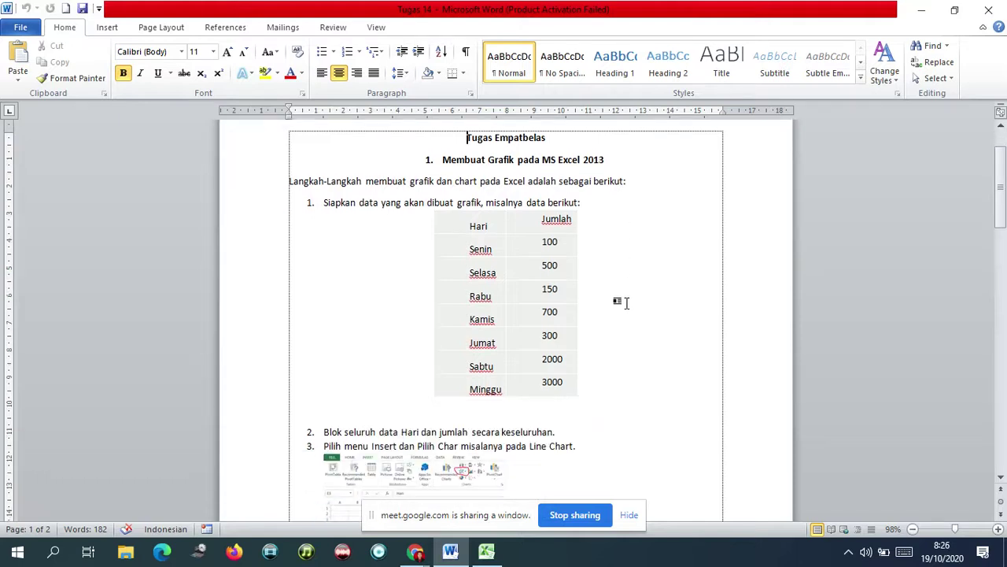
pyautogui.scroll(-1, 625, 303)
pyautogui.scroll(-15, 628, 303)
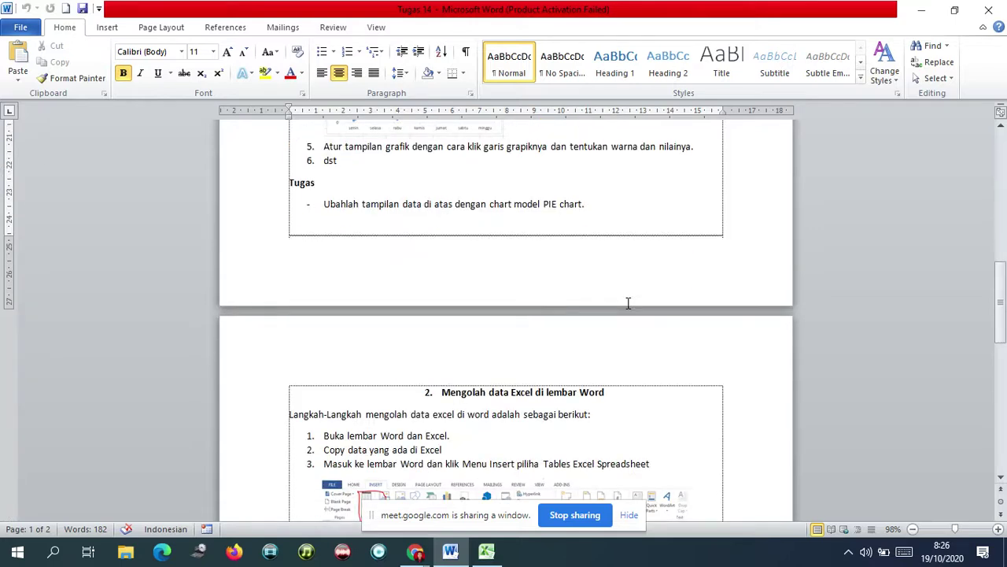
pyautogui.scroll(-4, 628, 303)
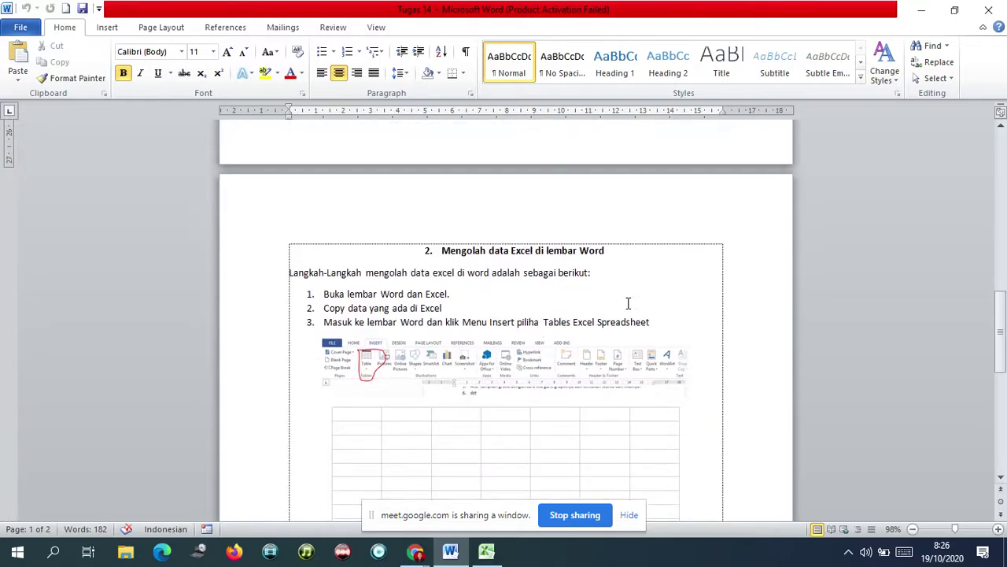
pyautogui.scroll(13, 628, 303)
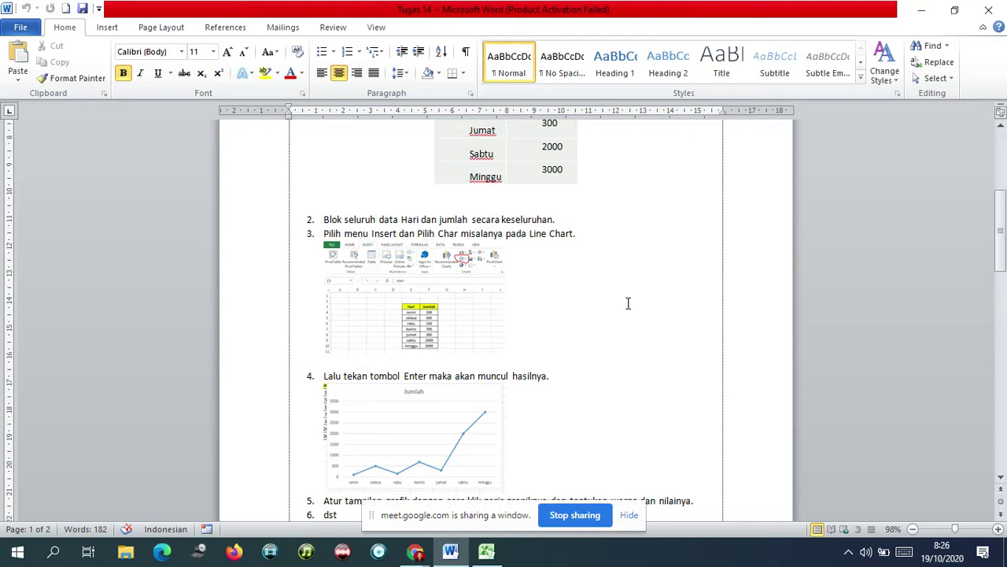
# - Review the first exercise from the Hari and Jumlah sample data through the line chart steps to the PIE chart task
pyautogui.scroll(3, 628, 303)
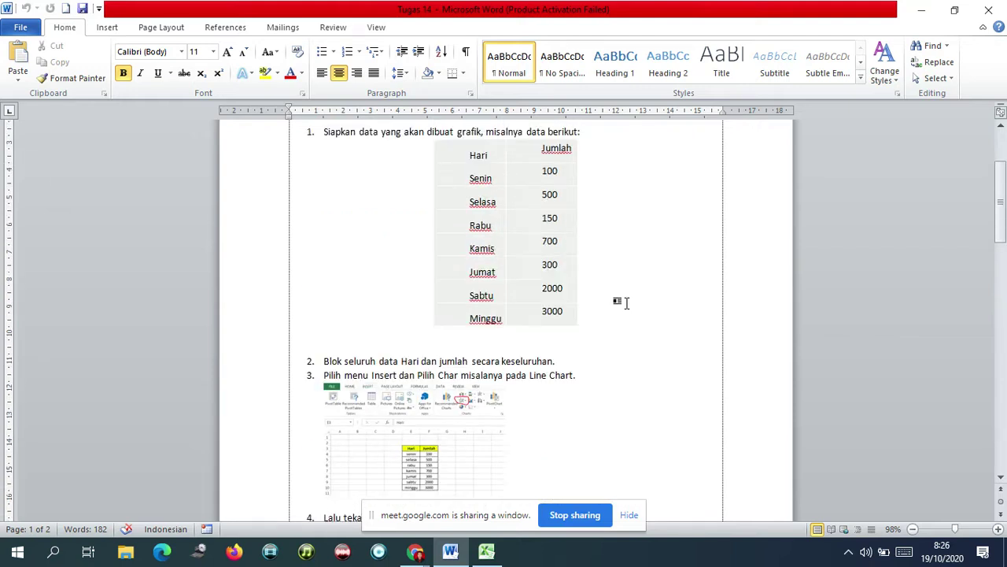
pyautogui.scroll(1, 627, 303)
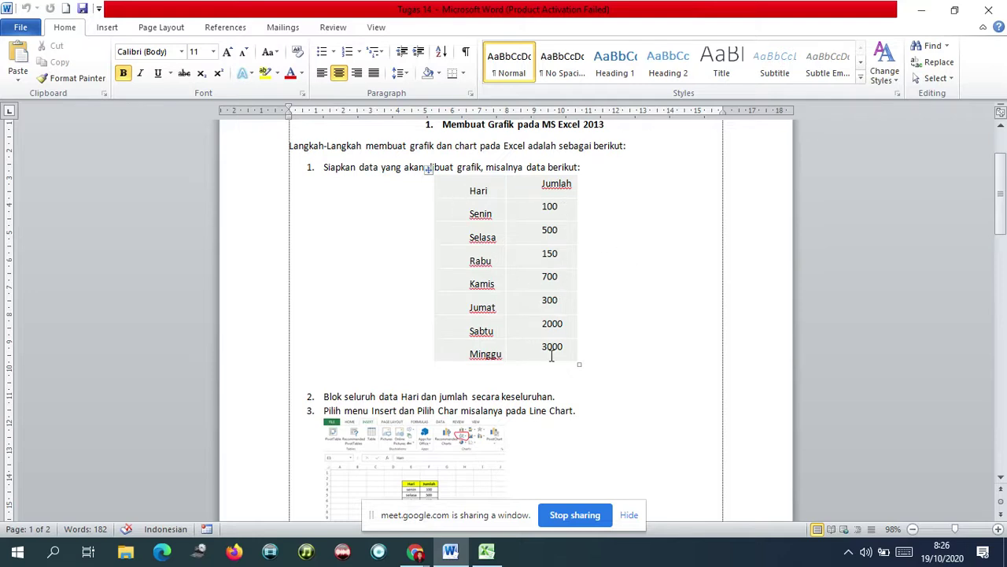
pyautogui.scroll(-3, 434, 292)
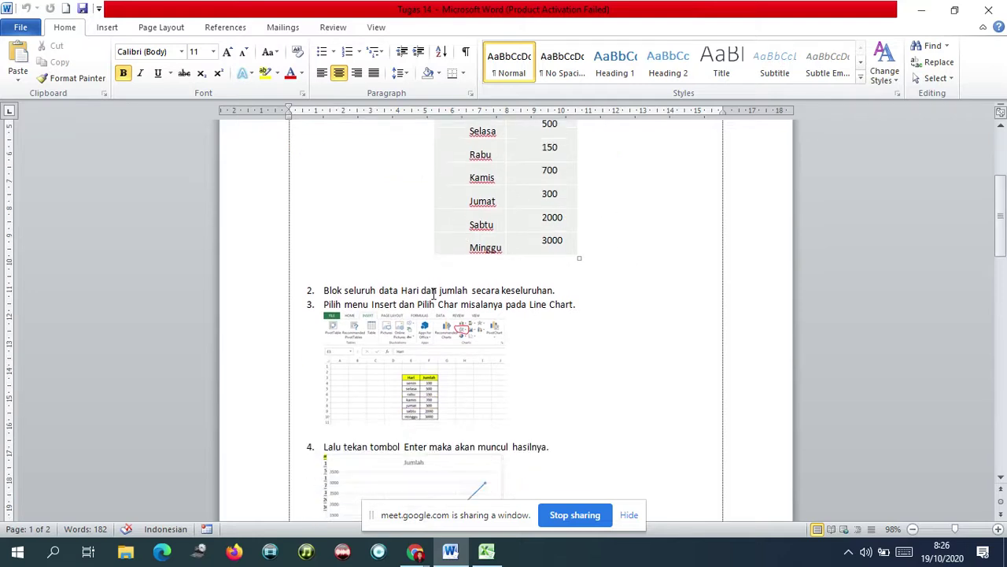
pyautogui.scroll(-1, 434, 292)
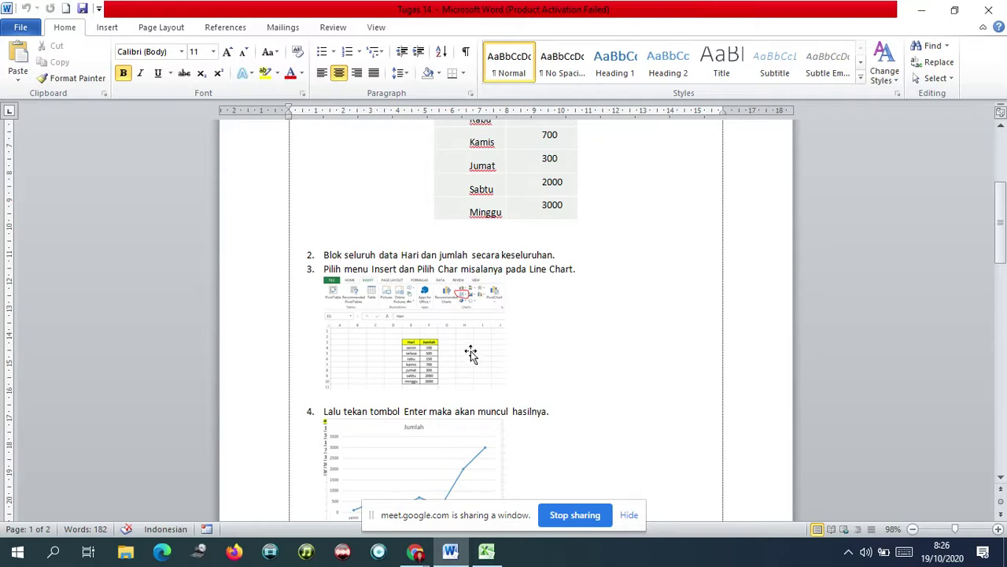
pyautogui.scroll(-3, 472, 351)
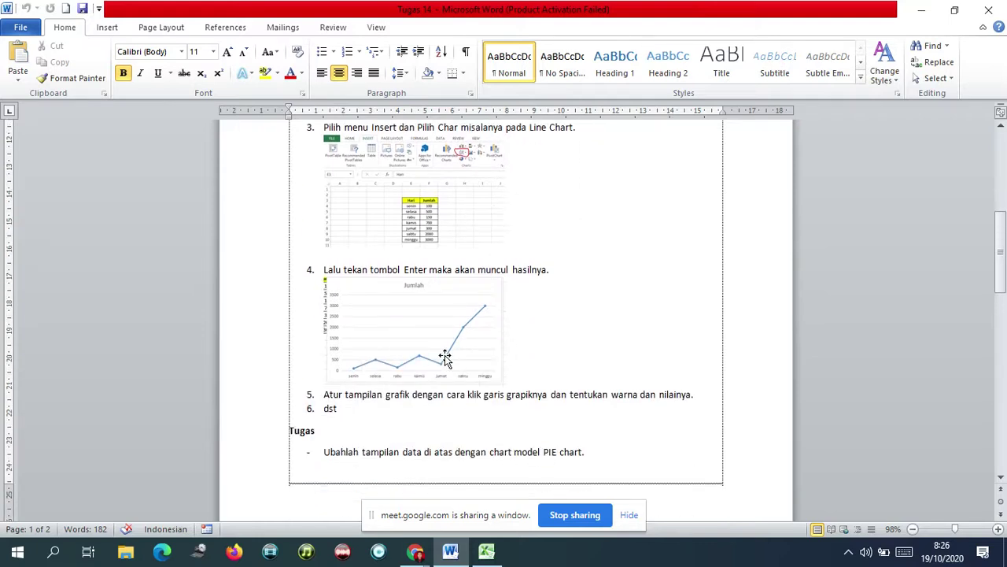
pyautogui.scroll(7, 648, 263)
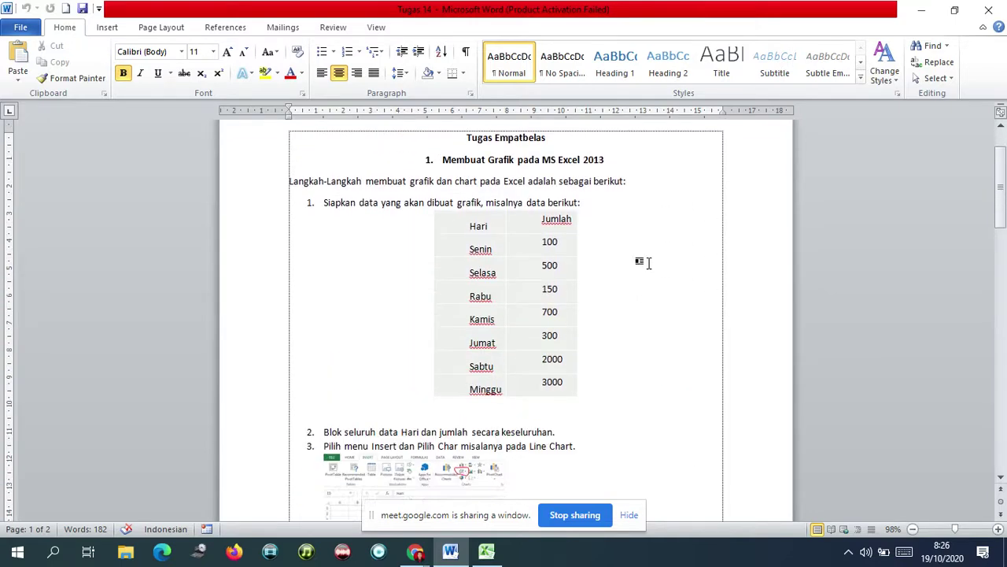
pyautogui.scroll(-3, 649, 263)
pyautogui.scroll(-11, 650, 263)
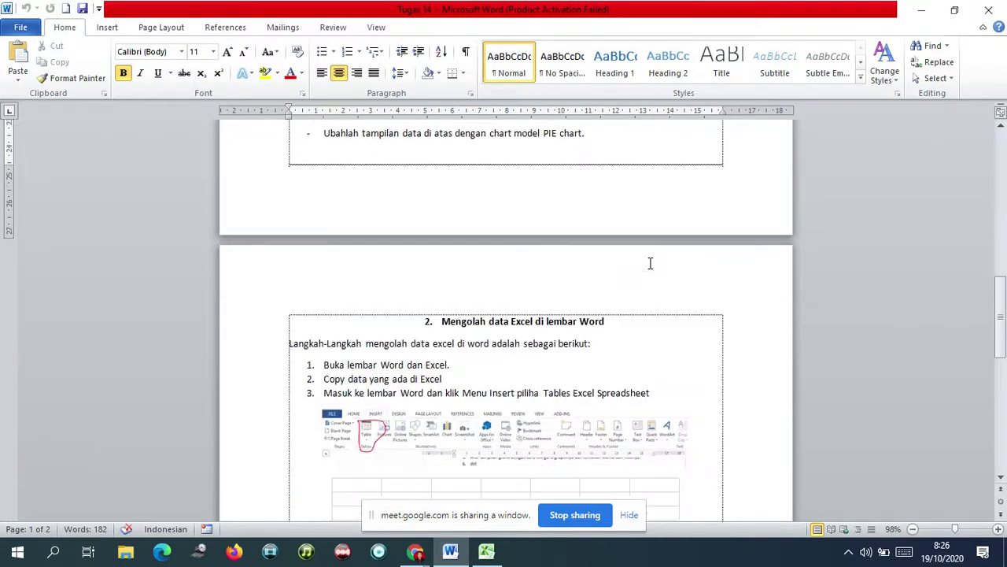
pyautogui.scroll(-2, 650, 263)
pyautogui.scroll(6, 650, 263)
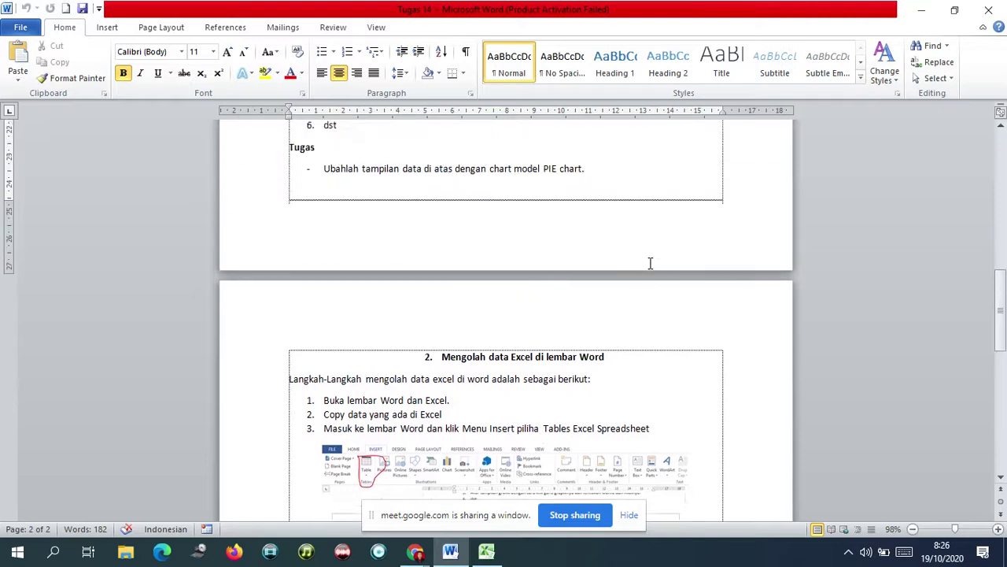
pyautogui.scroll(10, 650, 263)
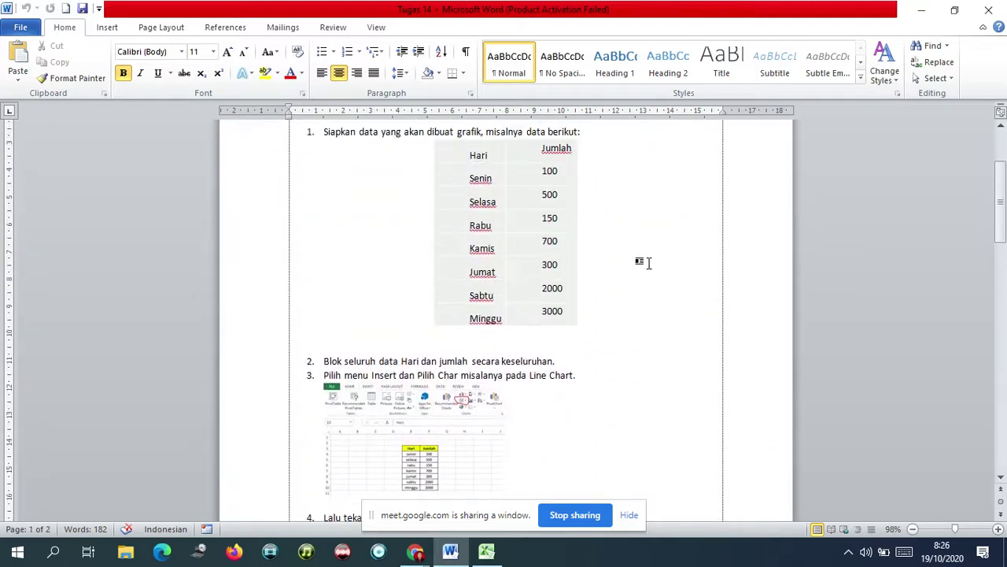
pyautogui.scroll(-9, 650, 263)
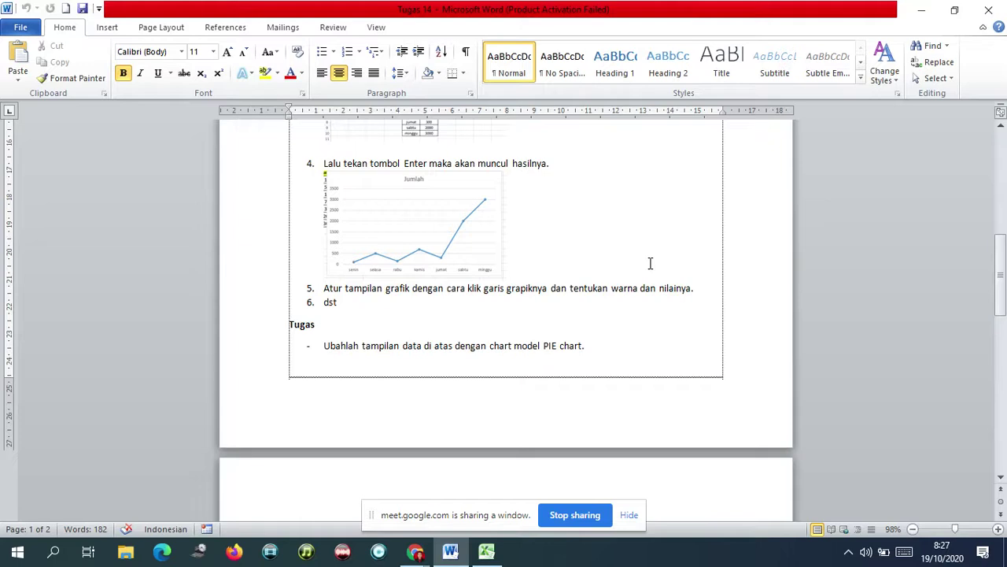
pyautogui.scroll(3, 650, 263)
pyautogui.scroll(-4, 650, 263)
pyautogui.scroll(5, 650, 263)
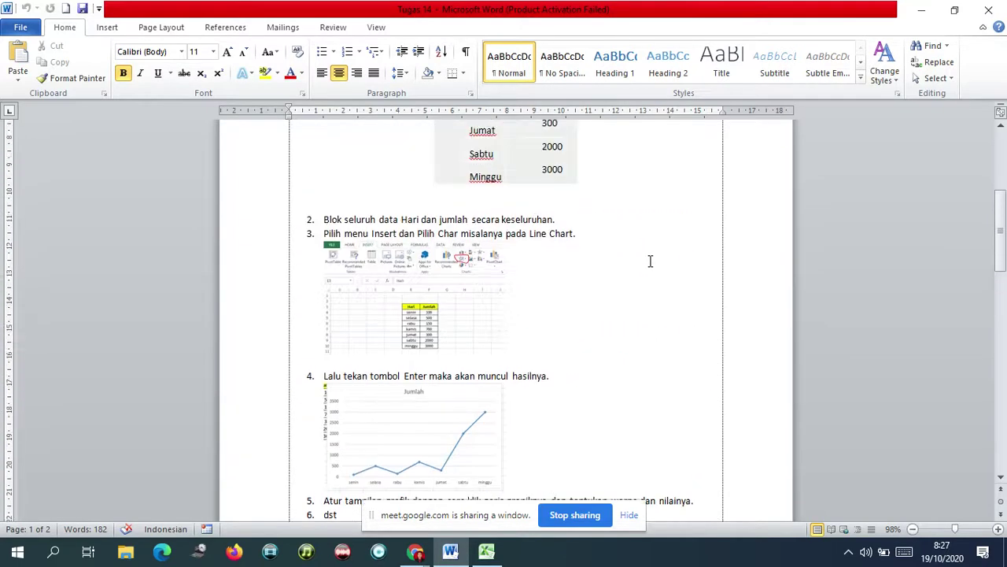
# - Read the second exercise on processing Excel data in Word and its task table, and return to the first exercise's sample data
pyautogui.scroll(-10, 650, 261)
pyautogui.scroll(-3, 650, 261)
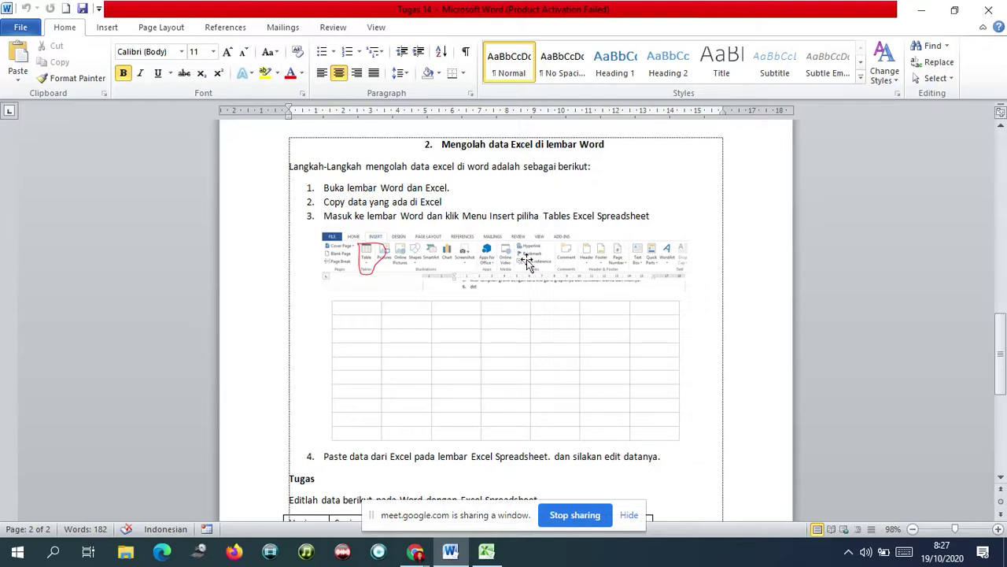
pyautogui.scroll(-3, 474, 344)
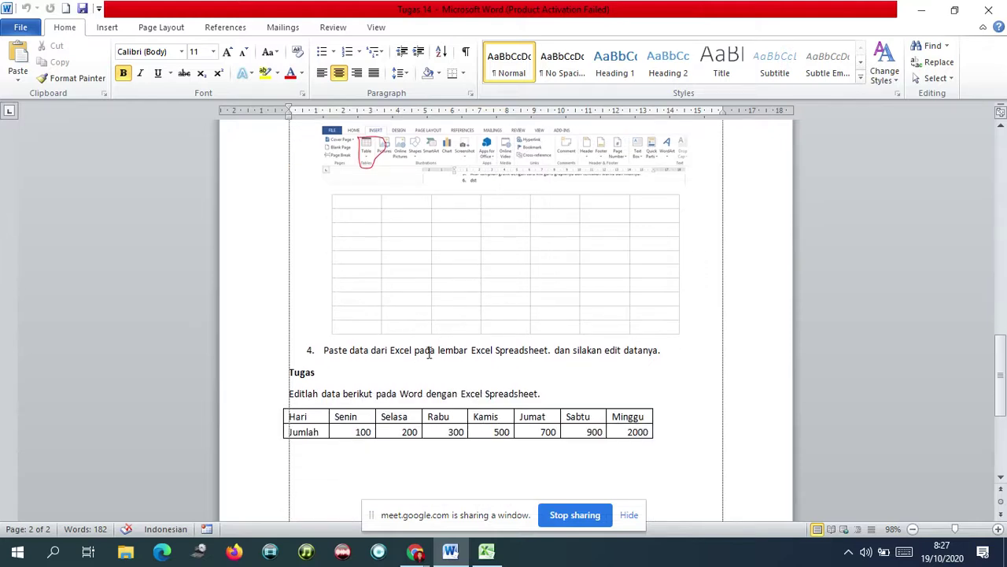
pyautogui.scroll(1, 529, 317)
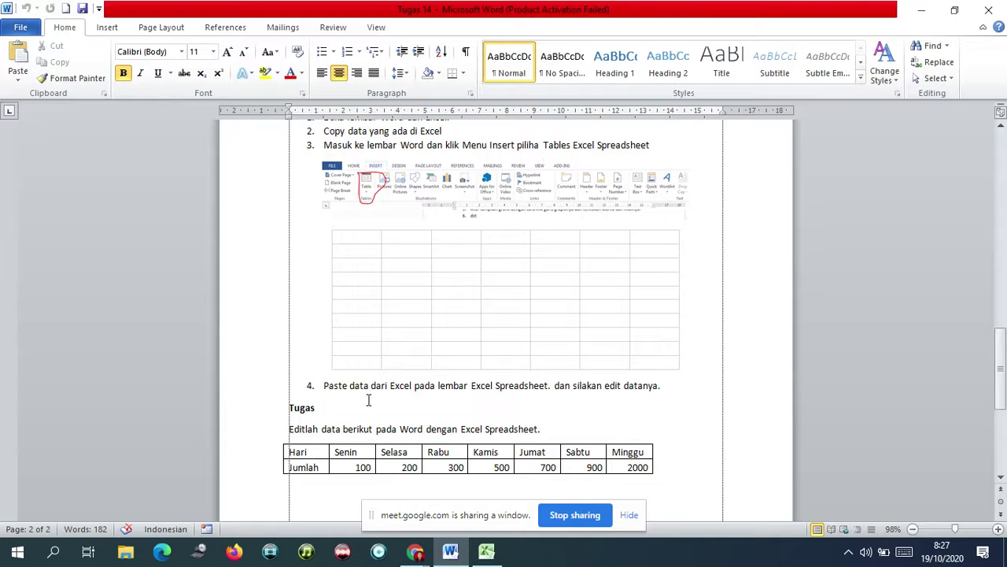
pyautogui.scroll(-2, 369, 400)
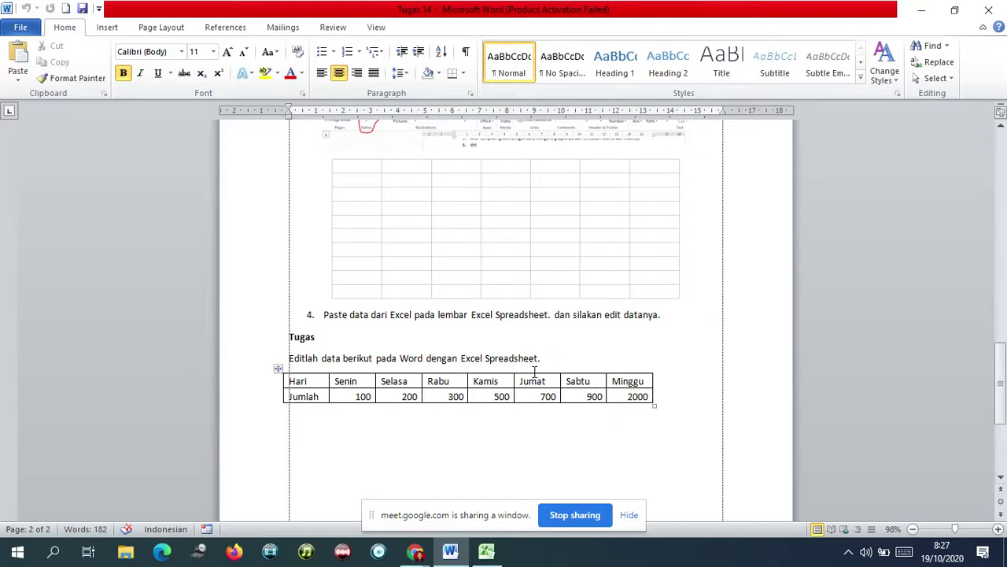
pyautogui.scroll(6, 534, 371)
pyautogui.scroll(20, 534, 372)
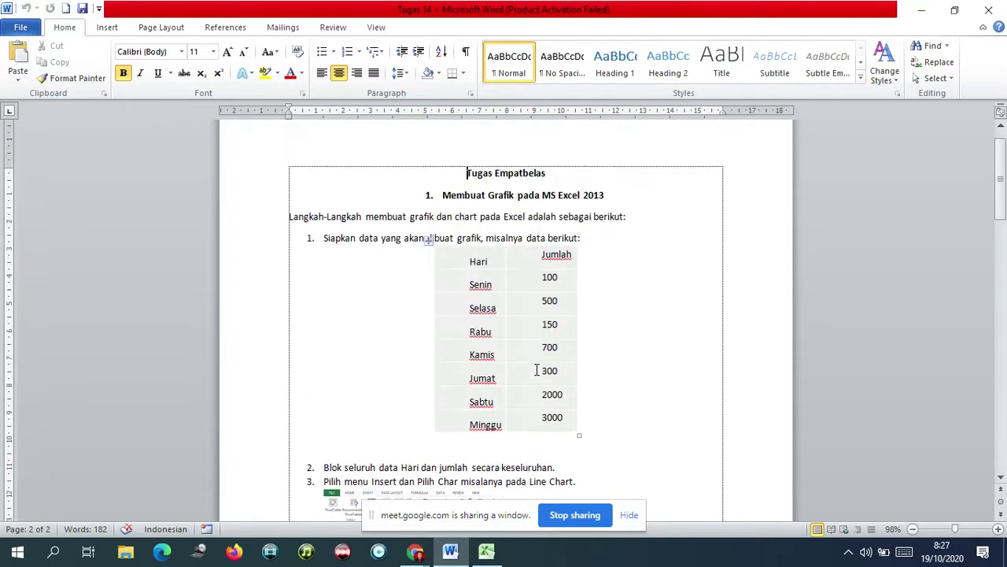
pyautogui.scroll(-3, 537, 370)
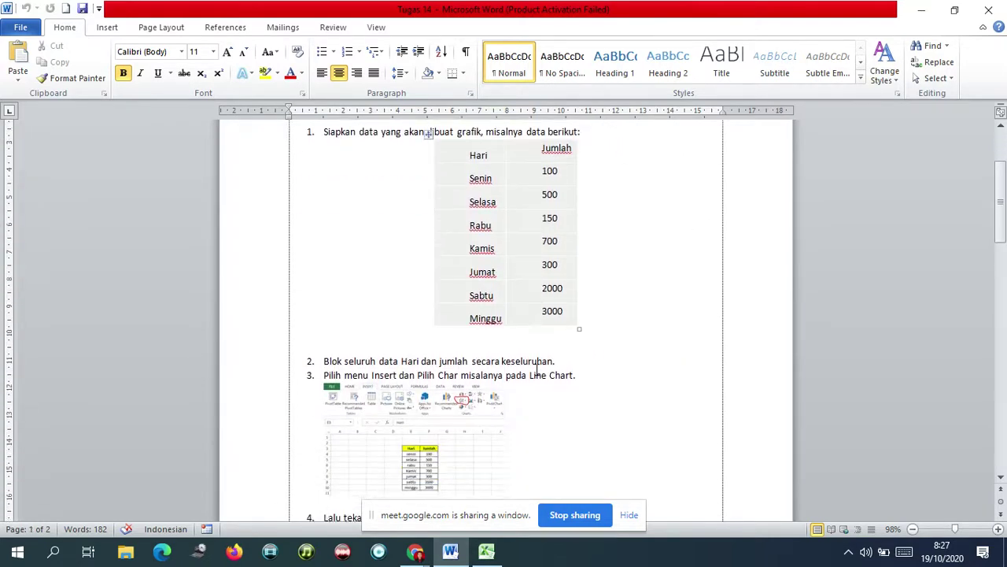
pyautogui.scroll(2, 538, 370)
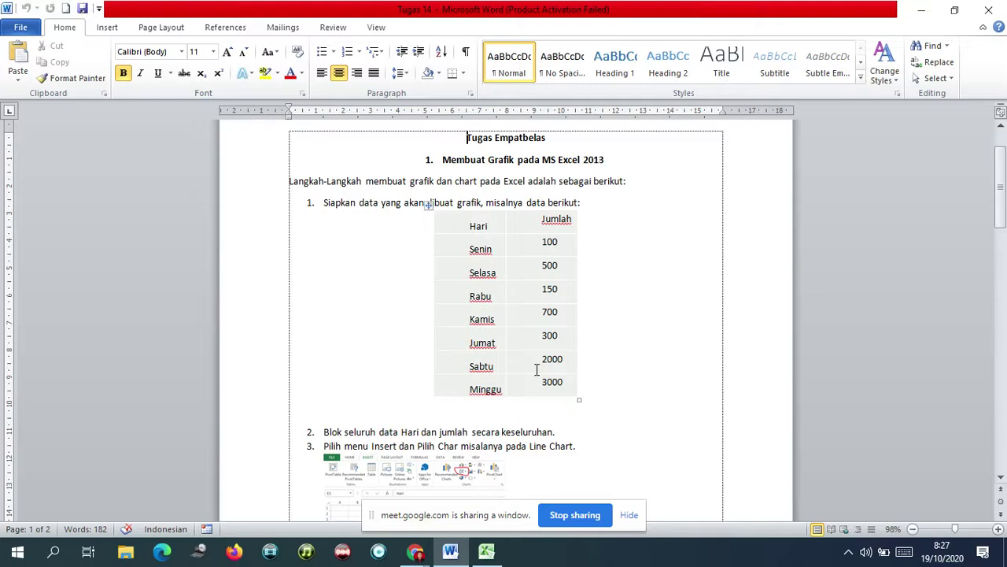
pyautogui.scroll(-2, 566, 296)
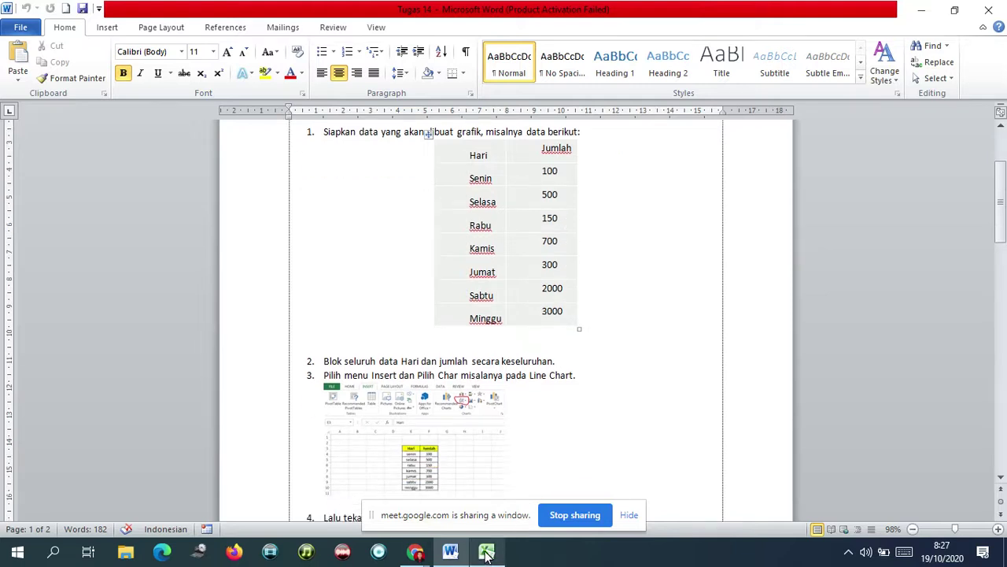
# - Switch to the Google Meet call in Chrome and stop presenting the Word window
pyautogui.moveTo(415, 552)
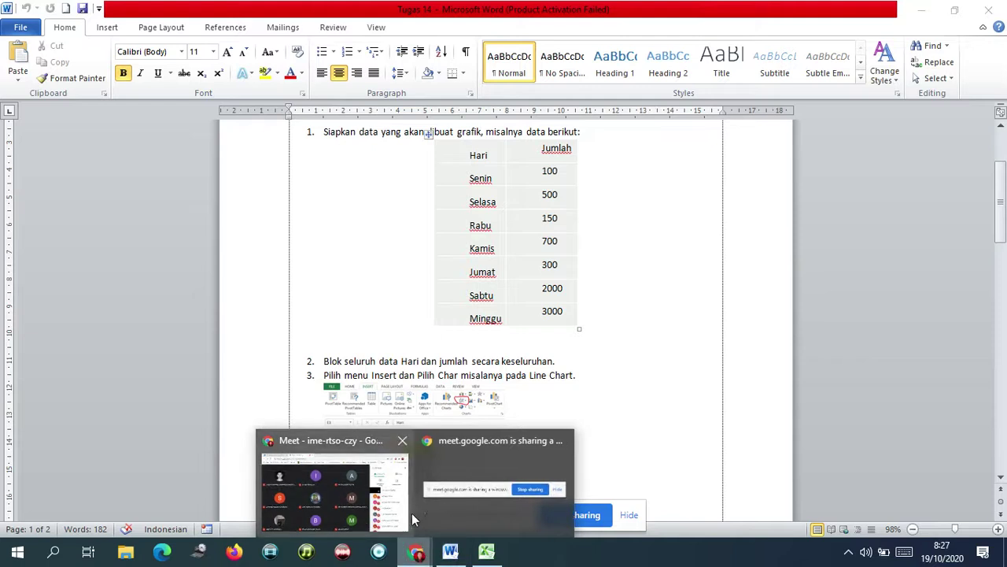
pyautogui.click(333, 478)
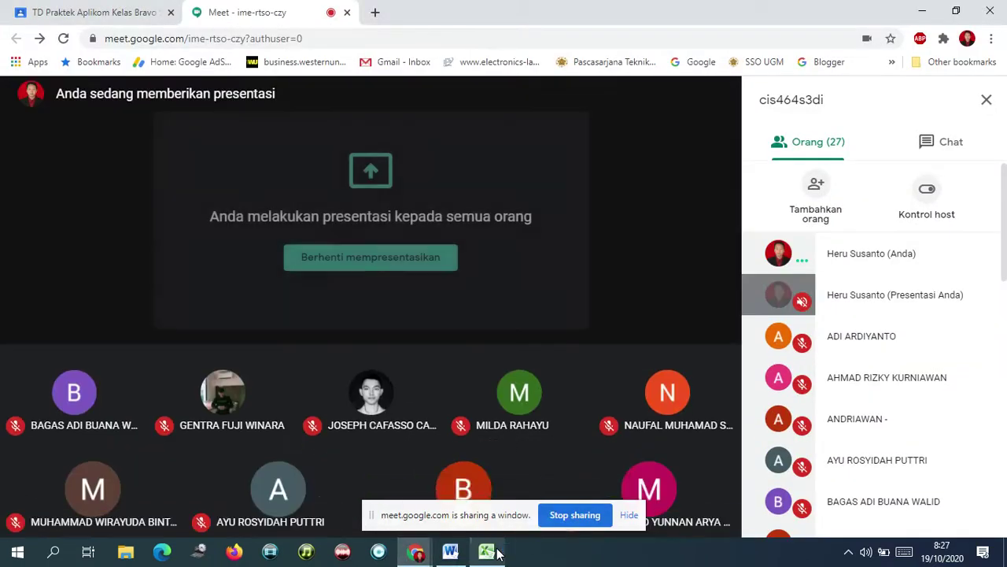
pyautogui.moveTo(494, 554)
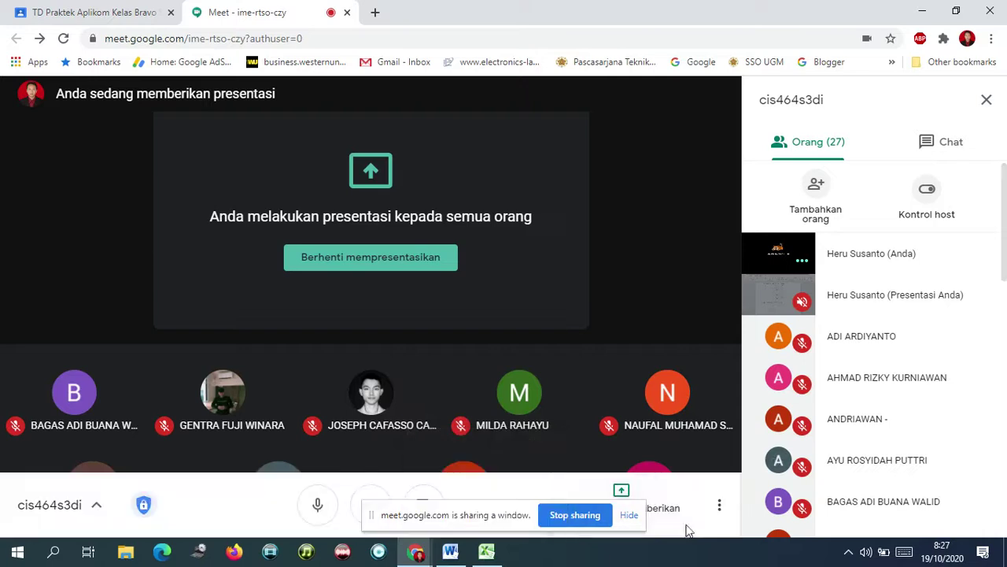
pyautogui.click(566, 514)
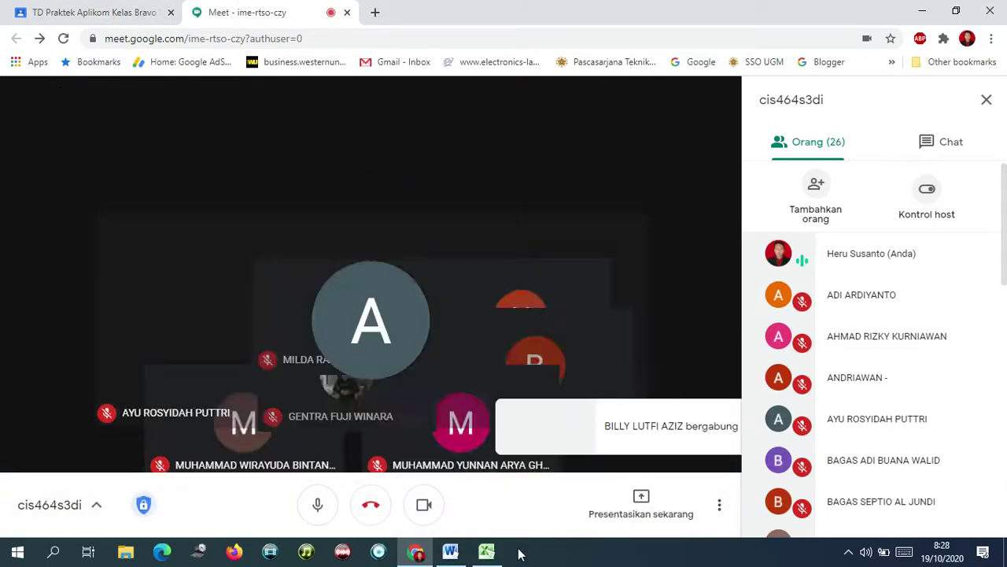
# - Bring up the blank Excel workbook, and present the Microsoft Excel window in the Google Meet call
pyautogui.click(487, 553)
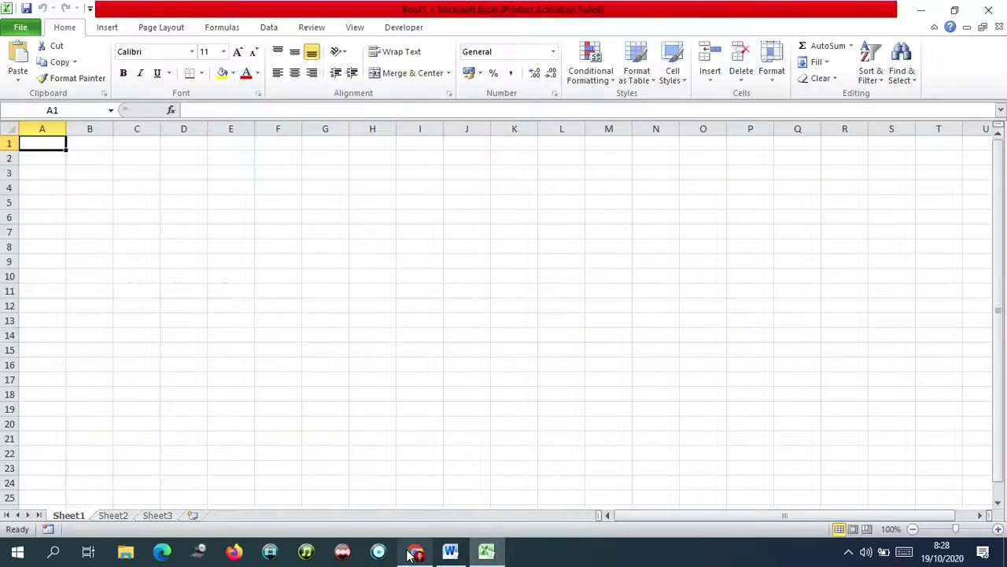
pyautogui.click(414, 553)
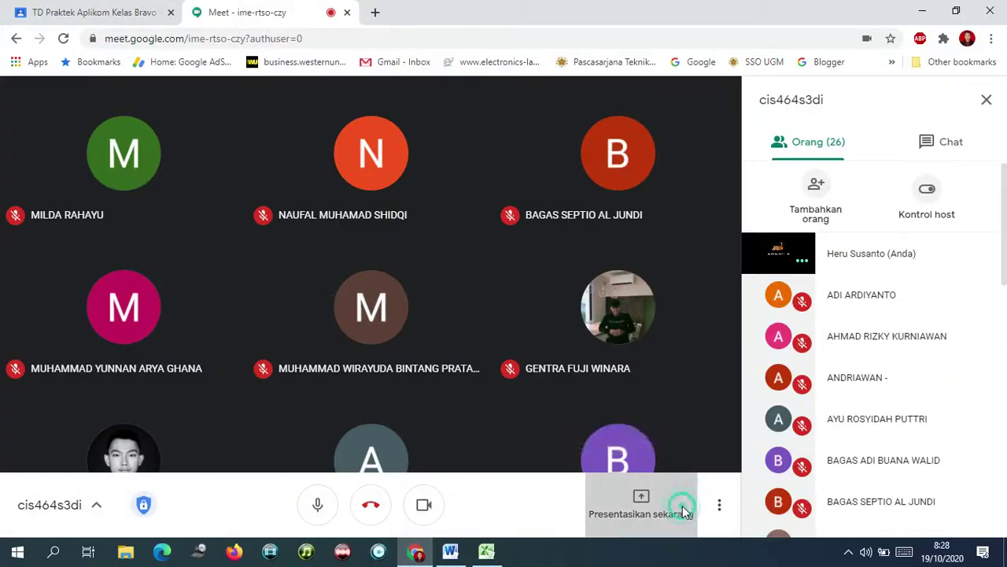
pyautogui.click(669, 496)
pyautogui.click(607, 404)
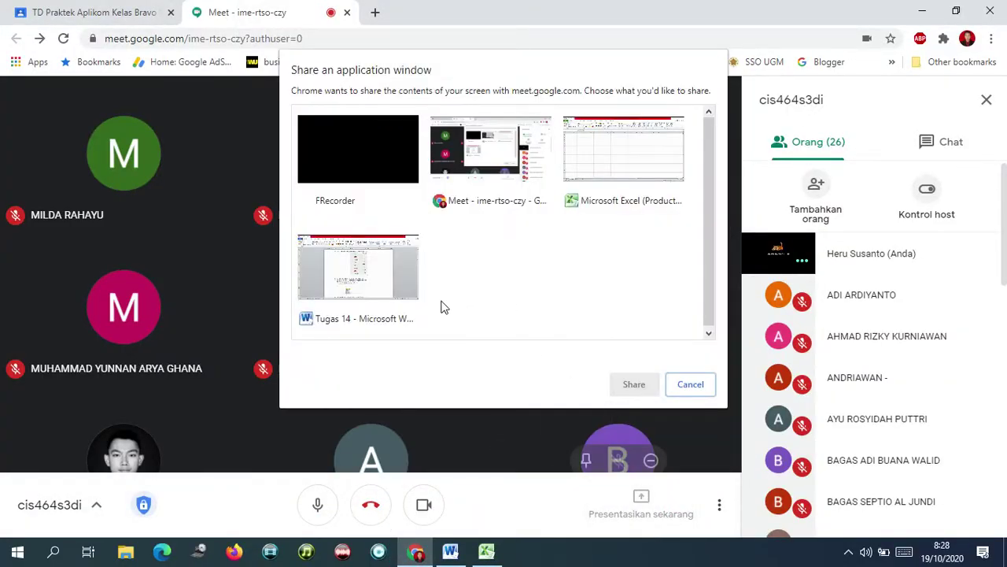
pyautogui.click(642, 166)
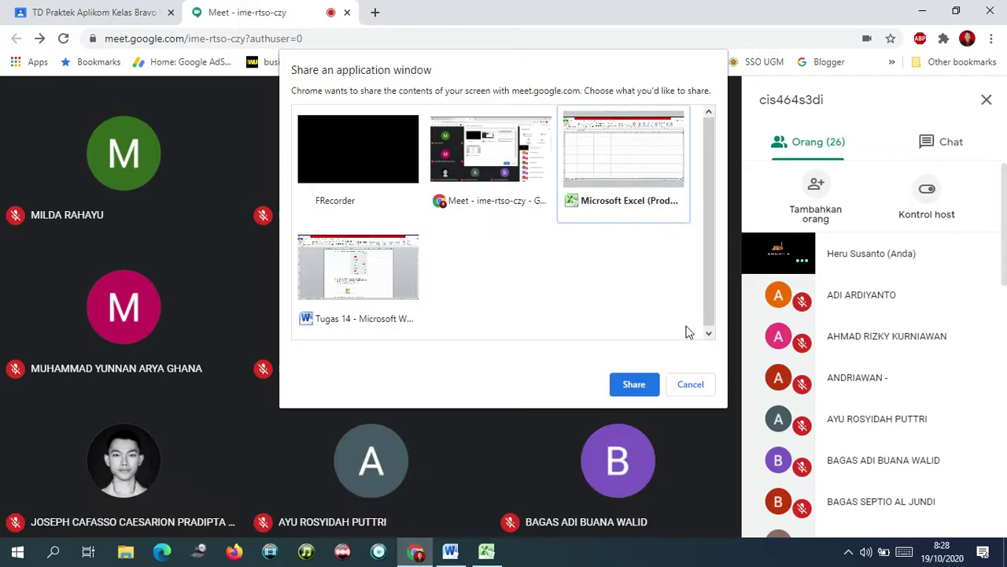
pyautogui.click(634, 384)
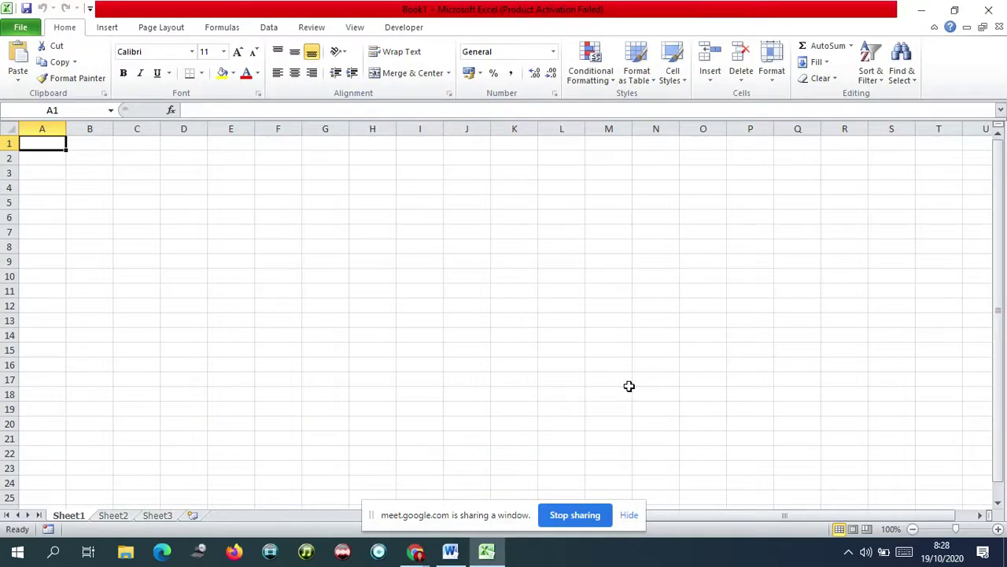
# - Enter the column headings Hari in cell D3 and Jumlah in cell E3
pyautogui.scroll(-1, 530, 308)
pyautogui.scroll(1, 529, 309)
pyautogui.click(184, 172)
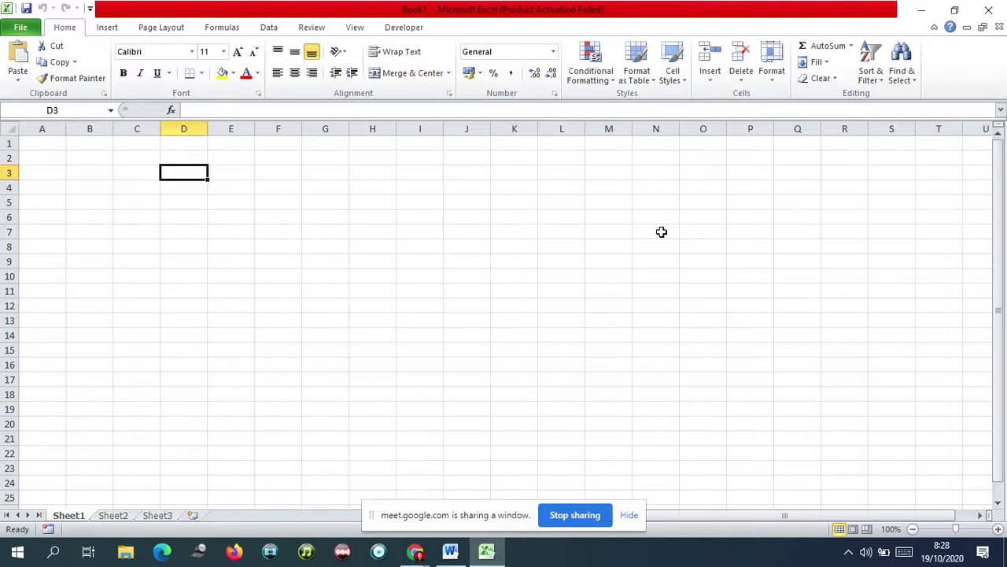
pyautogui.write('Hari')
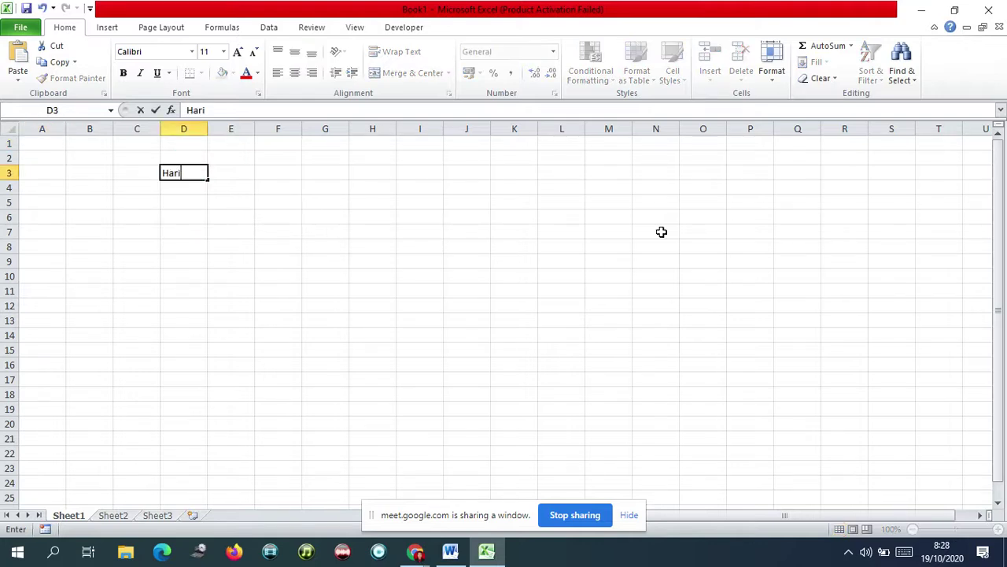
pyautogui.press('Tab')
pyautogui.write('Jumlah')
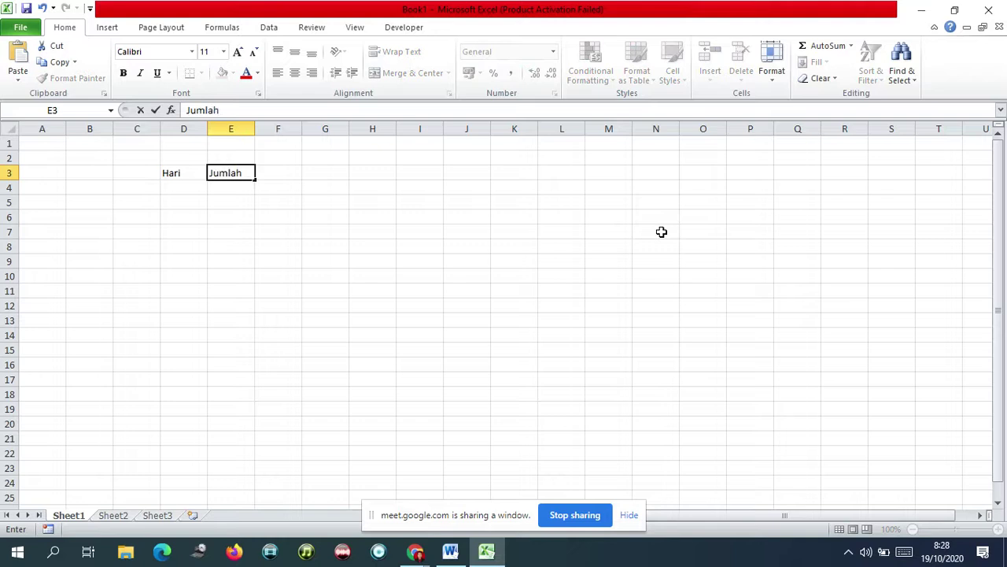
pyautogui.press('Return')
# - Enter Senin and Selasa under Hari in D4 and D5, and autofill the remaining days down to Minggu in D10
pyautogui.press('Left')
pyautogui.write('Senin')
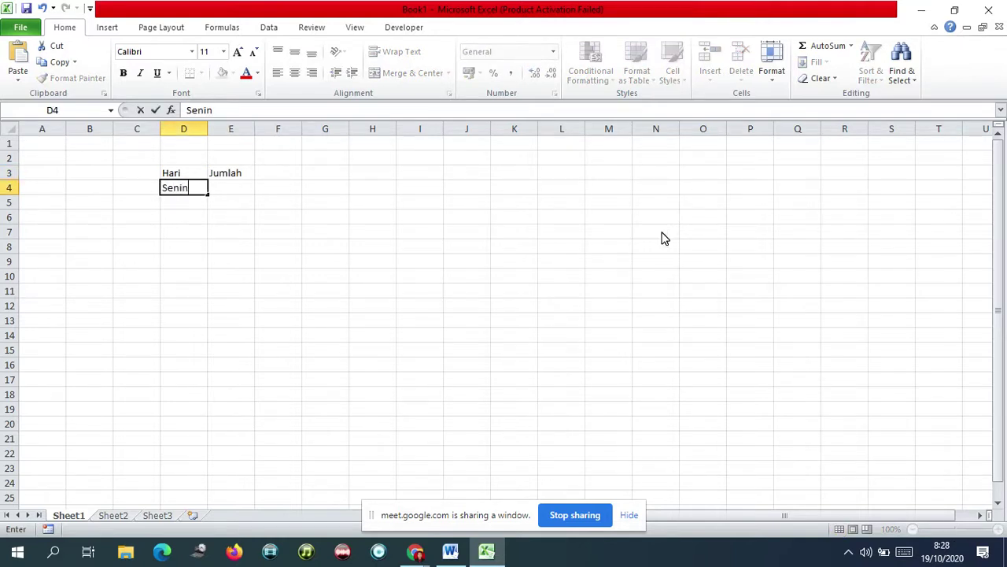
pyautogui.press('Return')
pyautogui.write('Selasa')
pyautogui.press('Return')
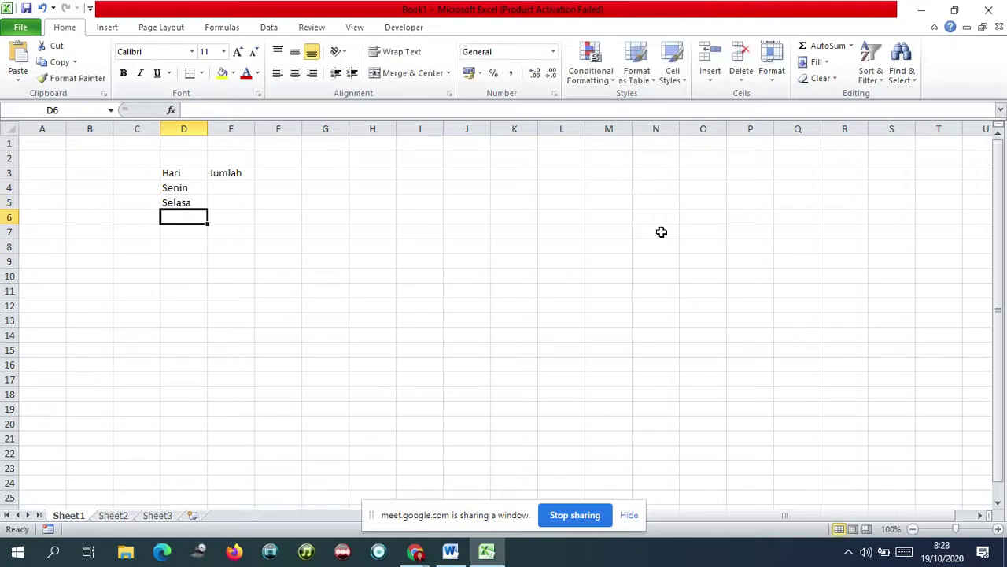
pyautogui.moveTo(191, 188); pyautogui.dragTo(206, 281)
pyautogui.click(435, 230)
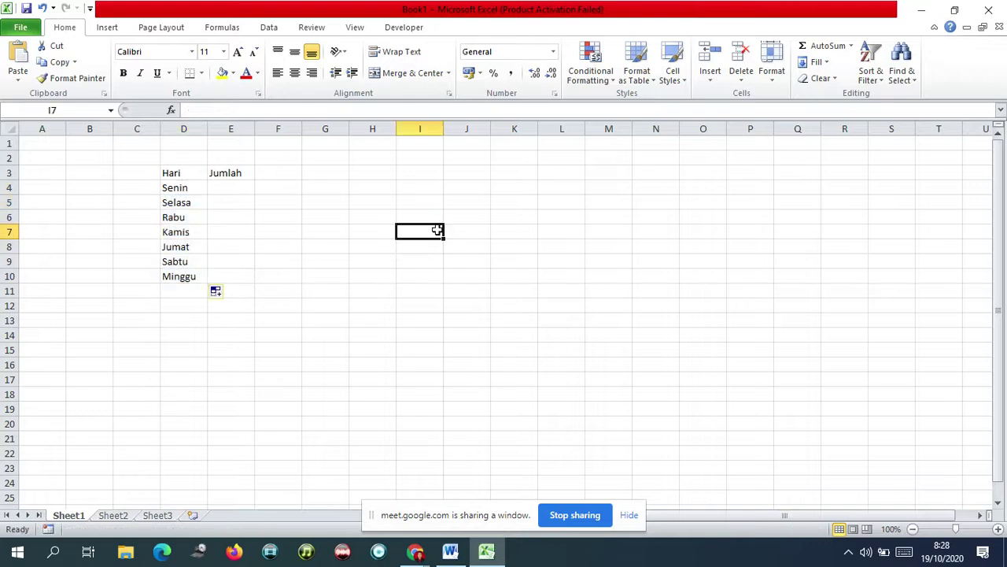
# - Enter the Jumlah values 100 for Senin, 150 for Selasa and 300 for Rabu in cells E4 to E6
pyautogui.click(223, 189)
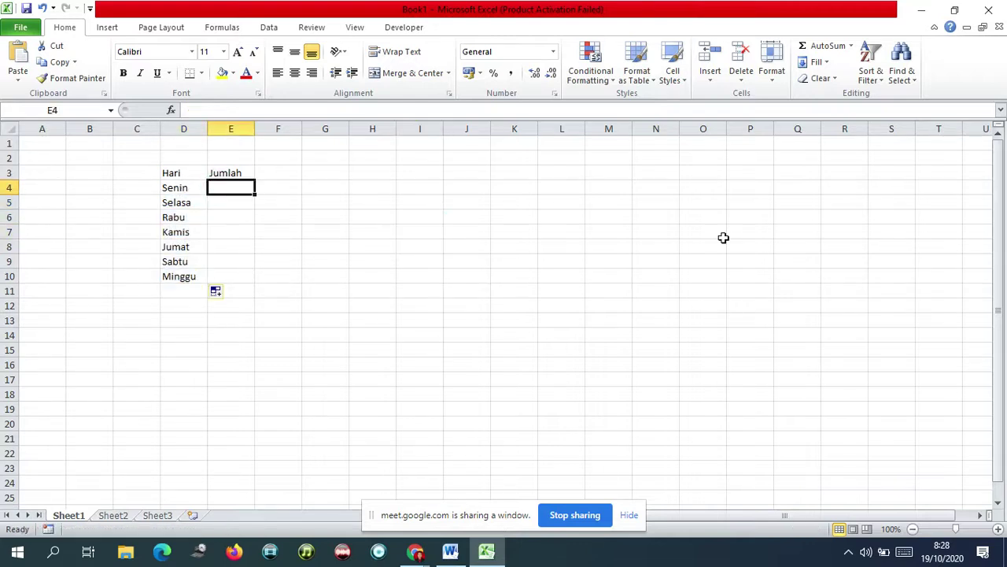
pyautogui.write('100')
pyautogui.press('Return')
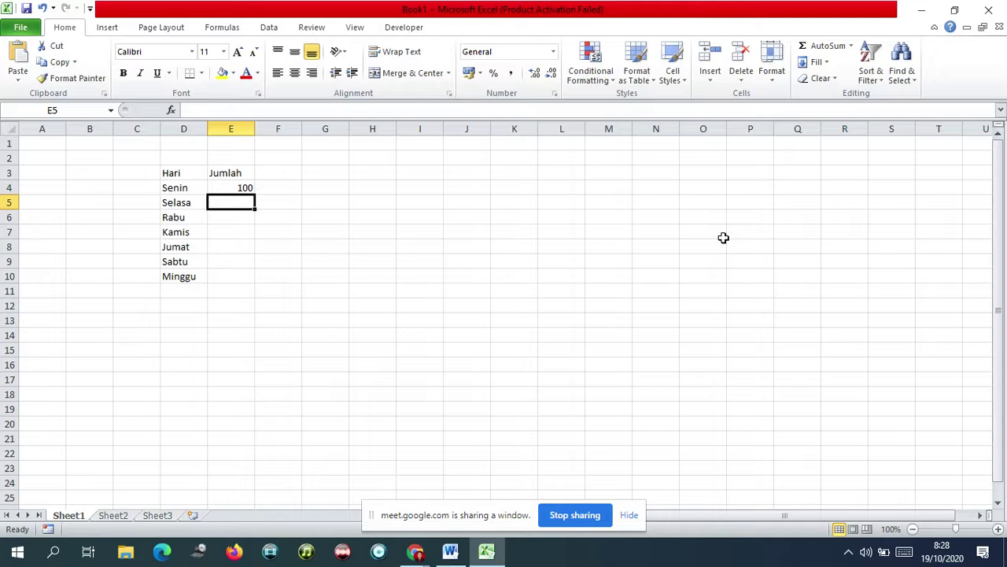
pyautogui.write('150')
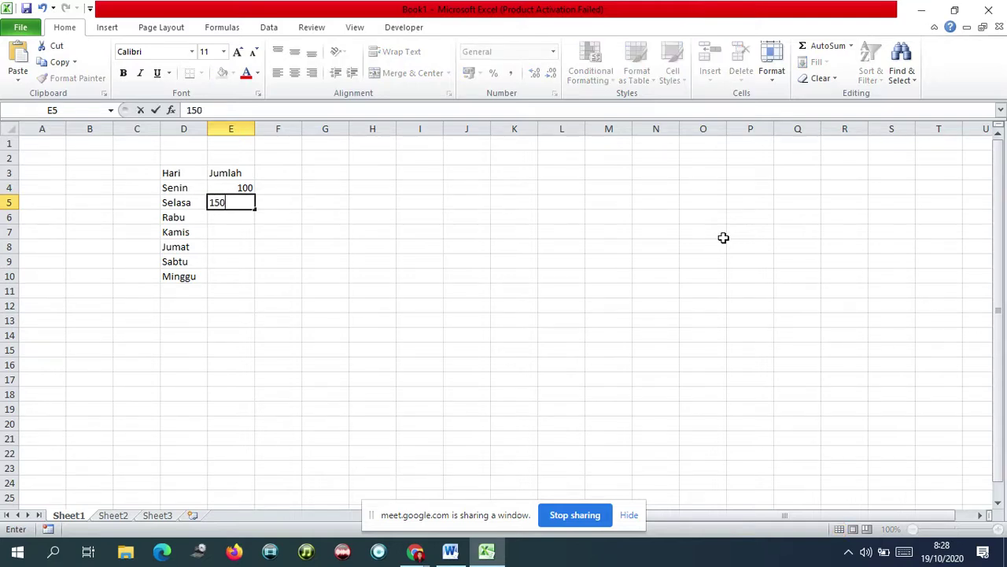
pyautogui.press('Return')
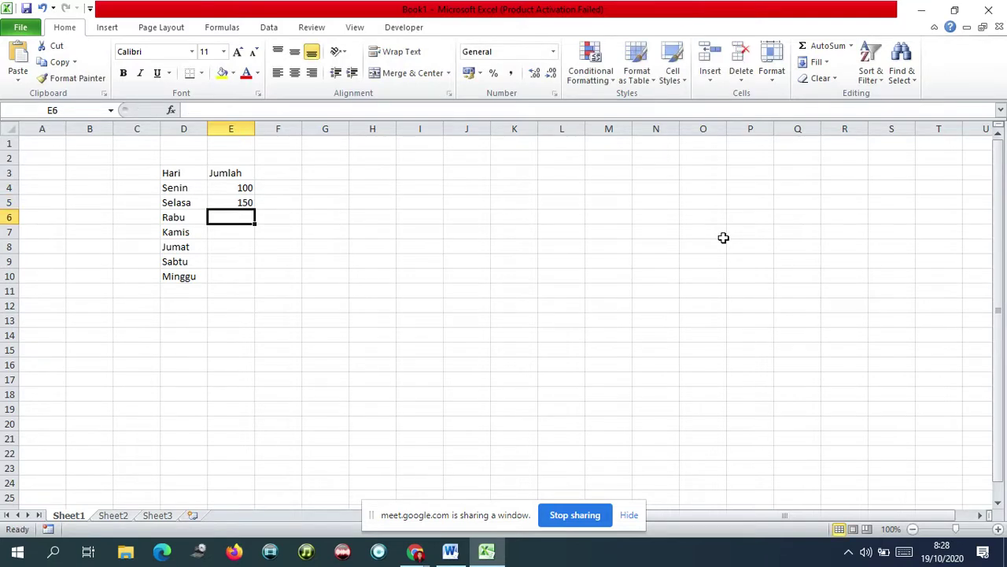
pyautogui.write('00')
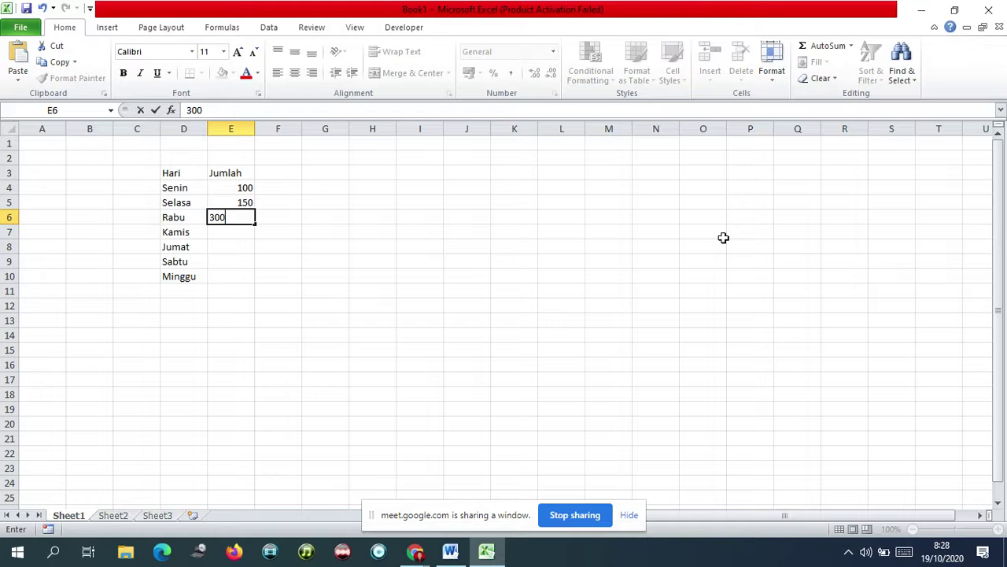
pyautogui.press('Return')
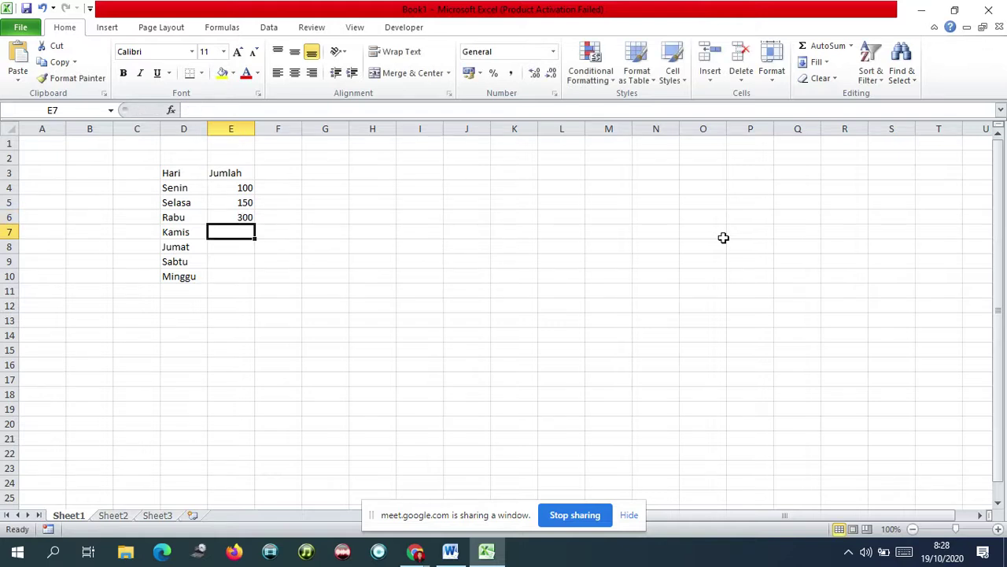
# - Enter the Jumlah values 1000 for Kamis, 200 for Jumat, 1500 for Sabtu and 100 for Minggu in cells E7 to E10
pyautogui.write('1000')
pyautogui.press('Return')
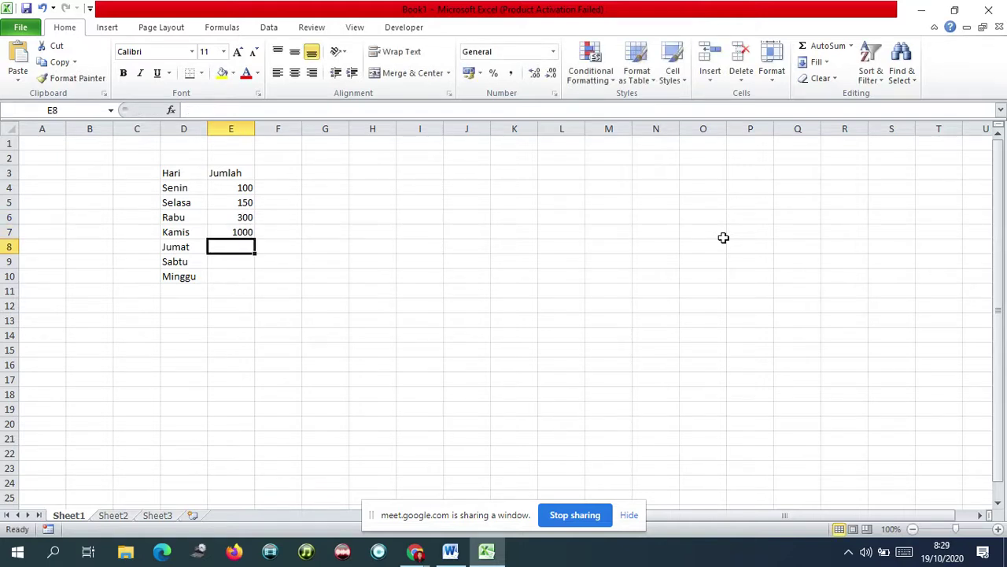
pyautogui.write('200')
pyautogui.press('Return')
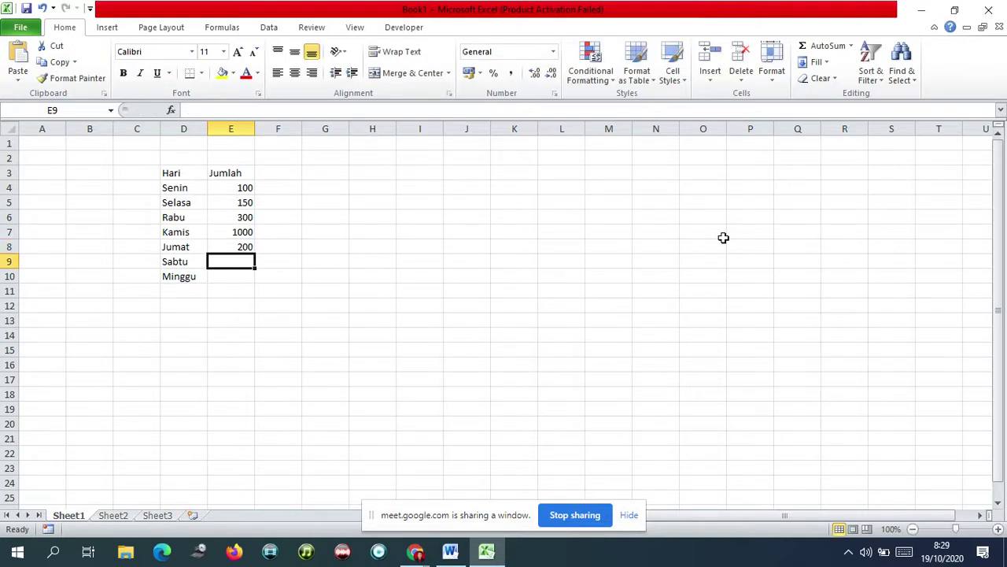
pyautogui.write('1500')
pyautogui.press('Return')
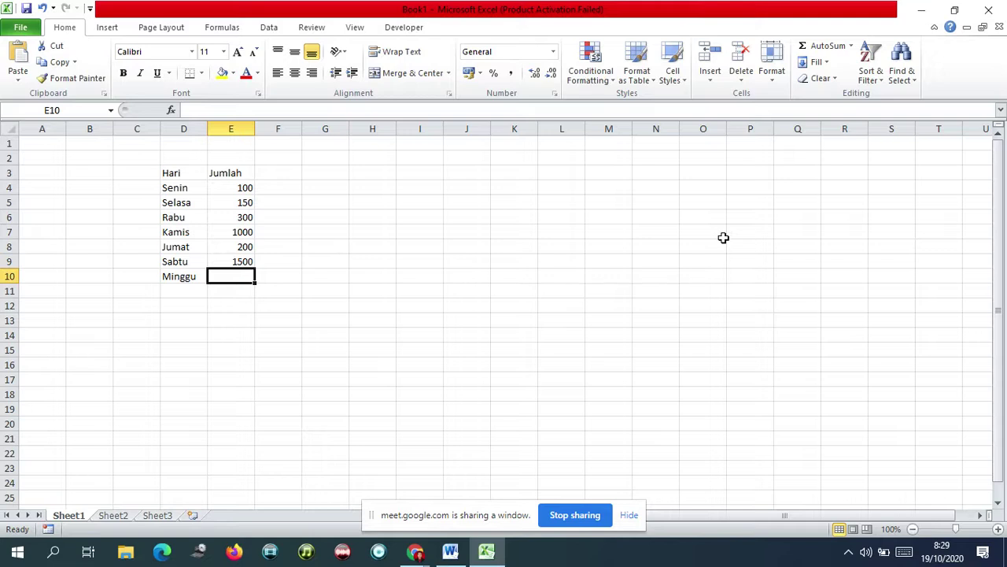
pyautogui.write('100')
pyautogui.press('Return')
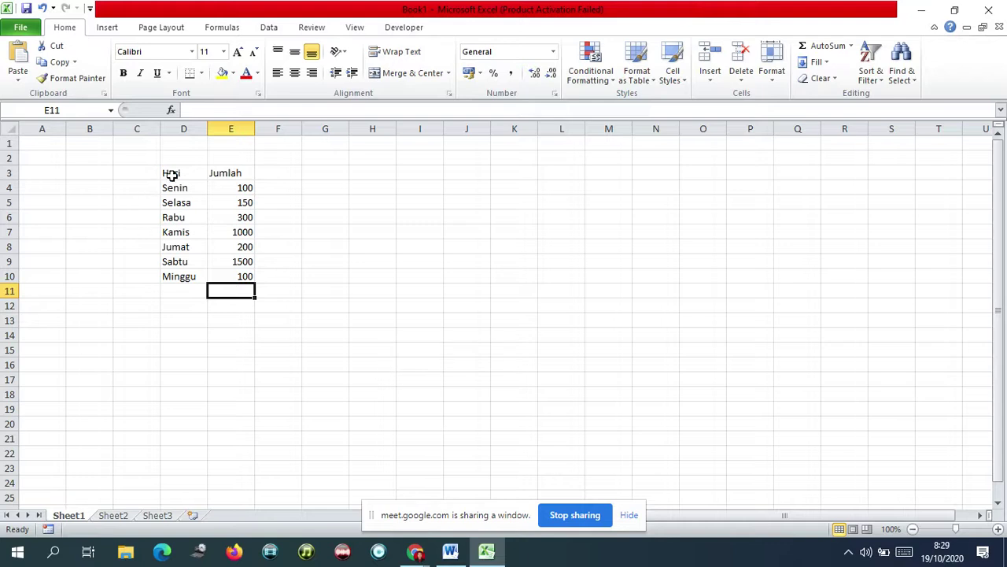
# - Insert a 2-D stacked line chart from the table D3:E10 and place it beside the table, starting around cell G2
pyautogui.moveTo(170, 173); pyautogui.dragTo(226, 273)
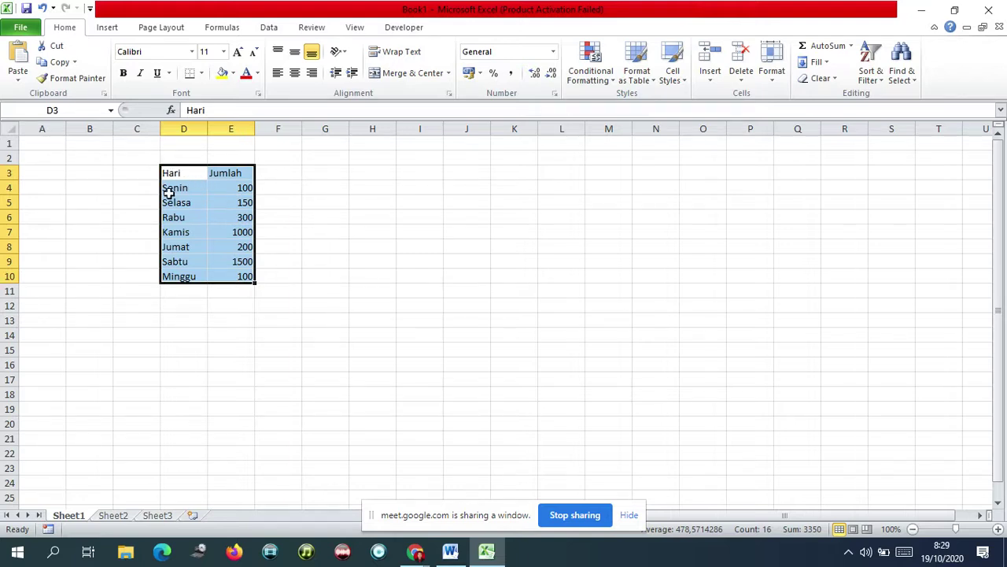
pyautogui.click(108, 29)
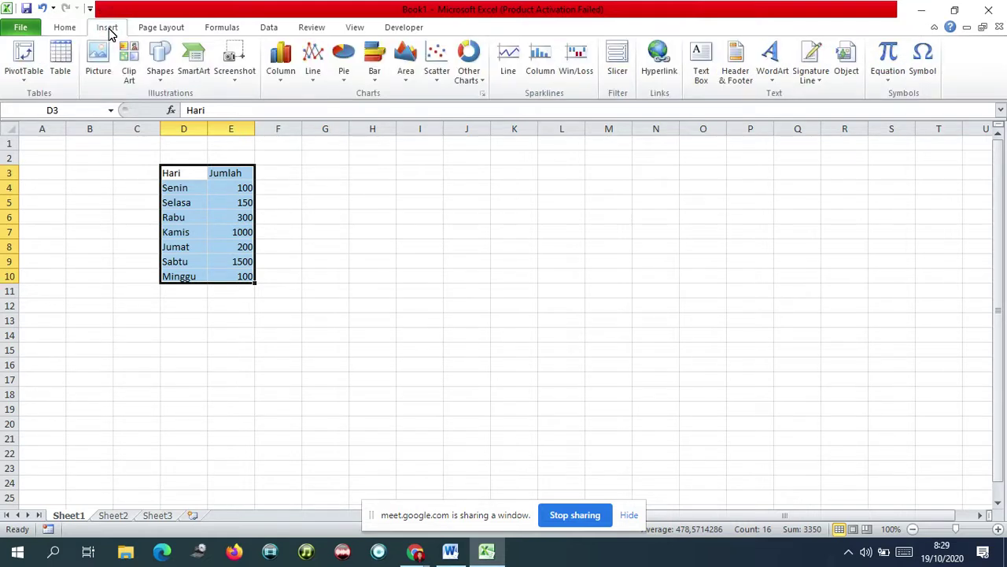
pyautogui.click(313, 79)
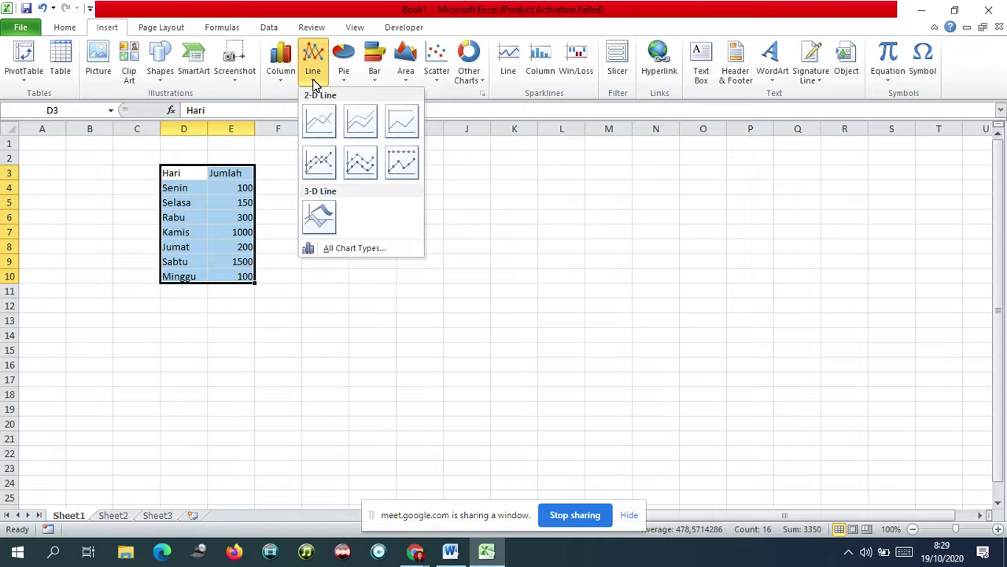
pyautogui.click(361, 125)
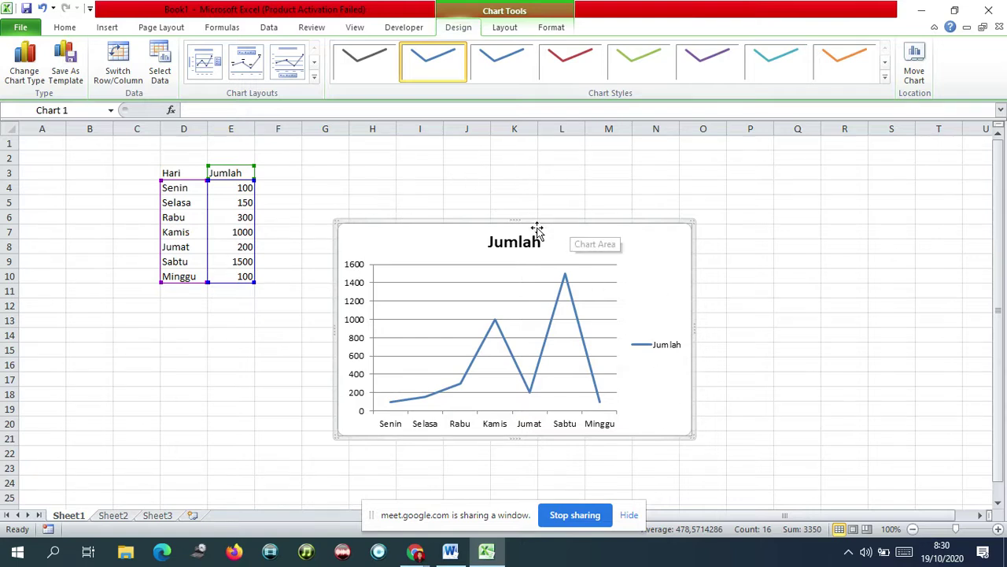
pyautogui.moveTo(530, 224); pyautogui.dragTo(498, 151)
pyautogui.click(719, 244)
# - Insert a basic 2-D pie chart from D3:E10 and place it directly to the right of the line chart
pyautogui.moveTo(159, 173); pyautogui.dragTo(227, 273)
pyautogui.click(108, 27)
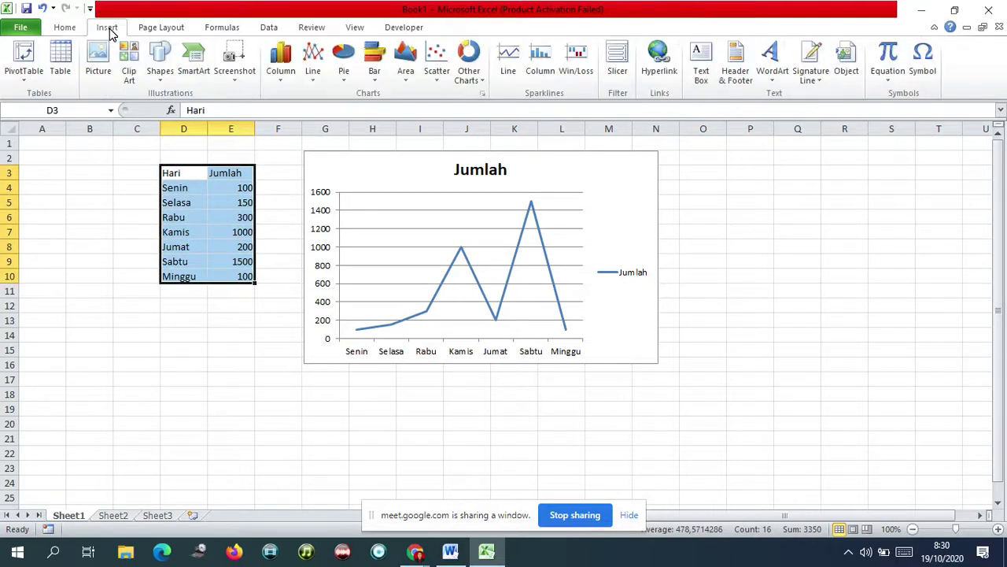
pyautogui.click(347, 83)
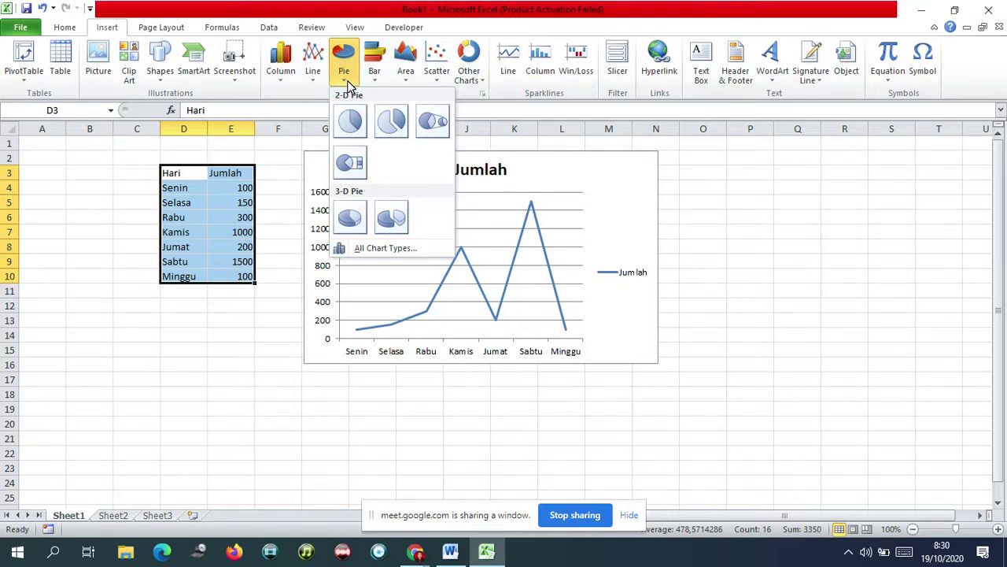
pyautogui.click(352, 119)
pyautogui.click(595, 245)
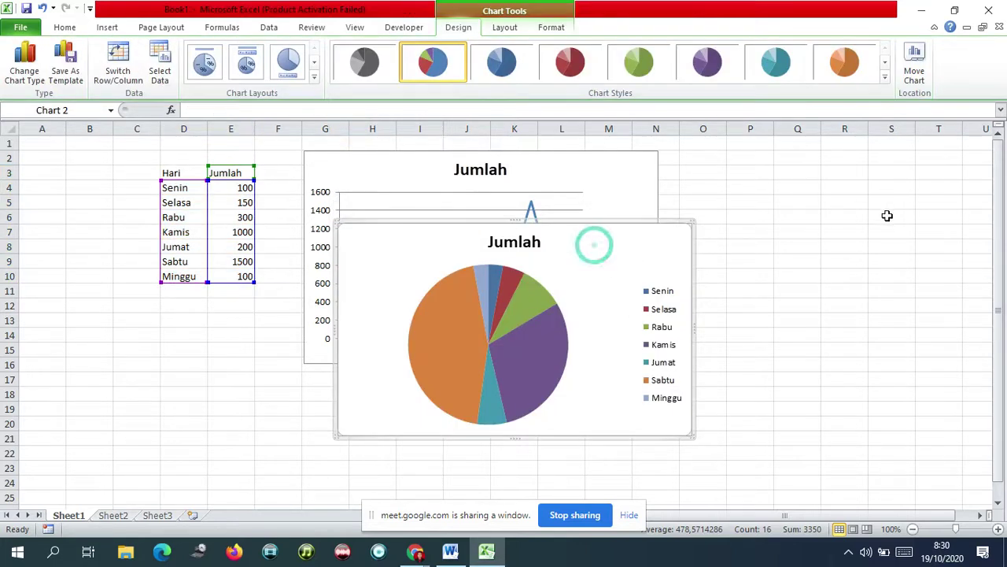
pyautogui.moveTo(616, 223); pyautogui.dragTo(908, 156)
pyautogui.click(874, 393)
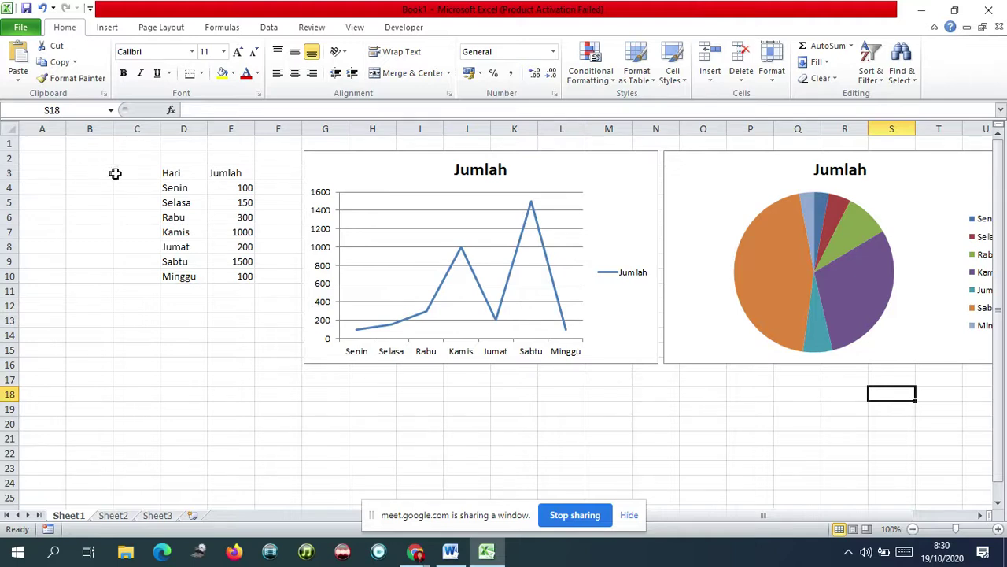
# - Switch to the Tugas 14 document in Word and review the chart steps and the PIE chart task
pyautogui.click(450, 551)
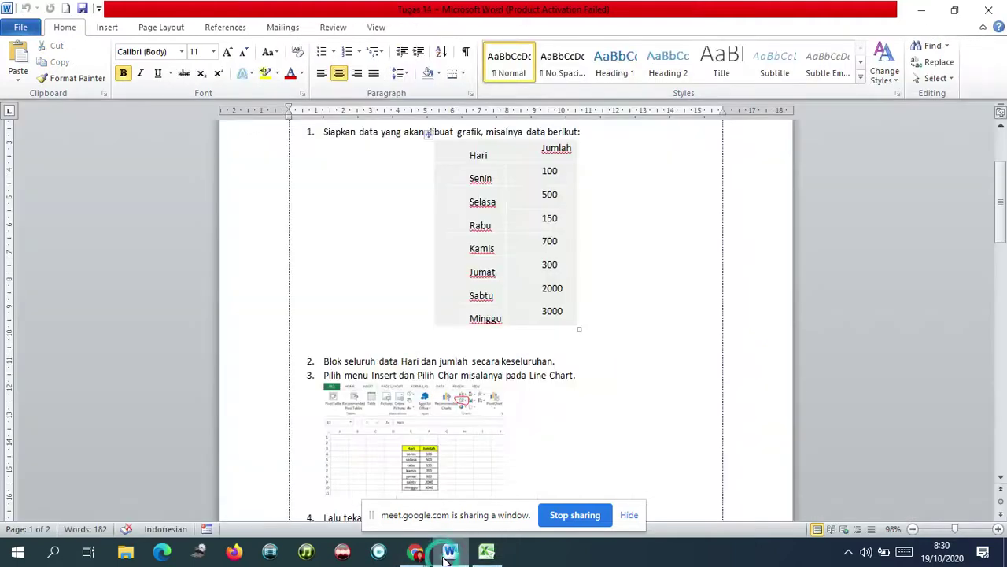
pyautogui.scroll(-10, 472, 406)
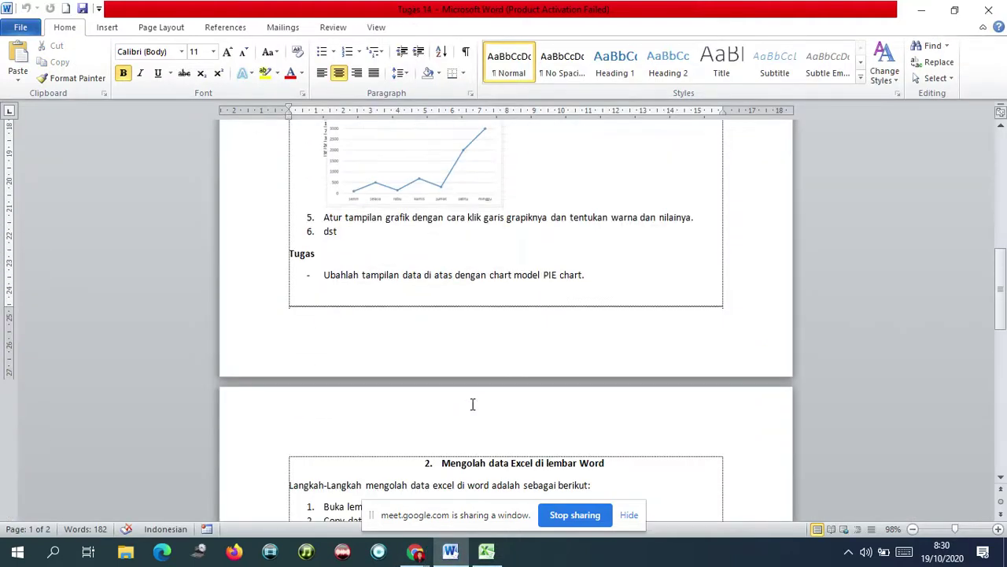
pyautogui.scroll(5, 472, 405)
pyautogui.scroll(-3, 472, 405)
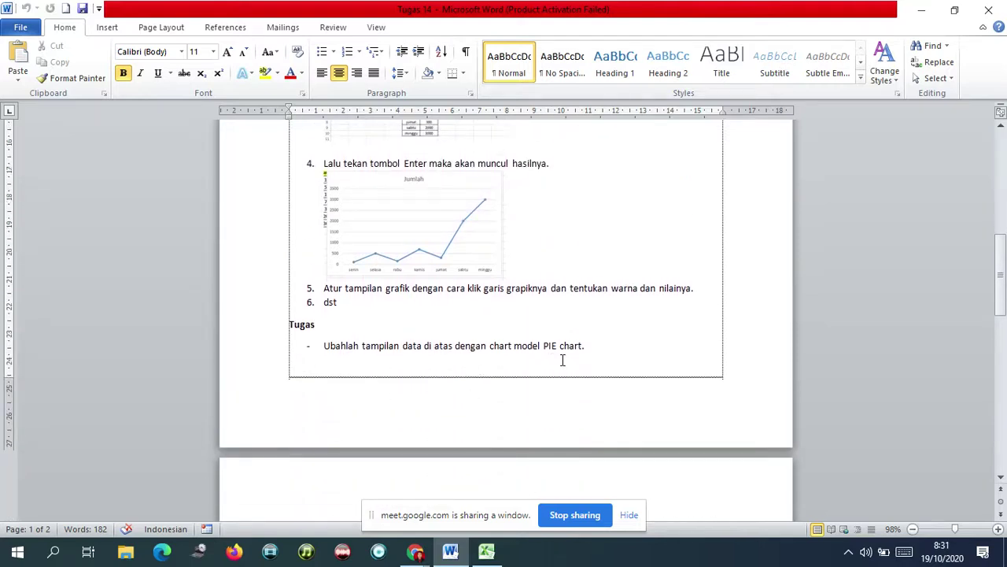
# - Return to the Excel workbook and center the contents of the whole table D3:E10
pyautogui.click(486, 551)
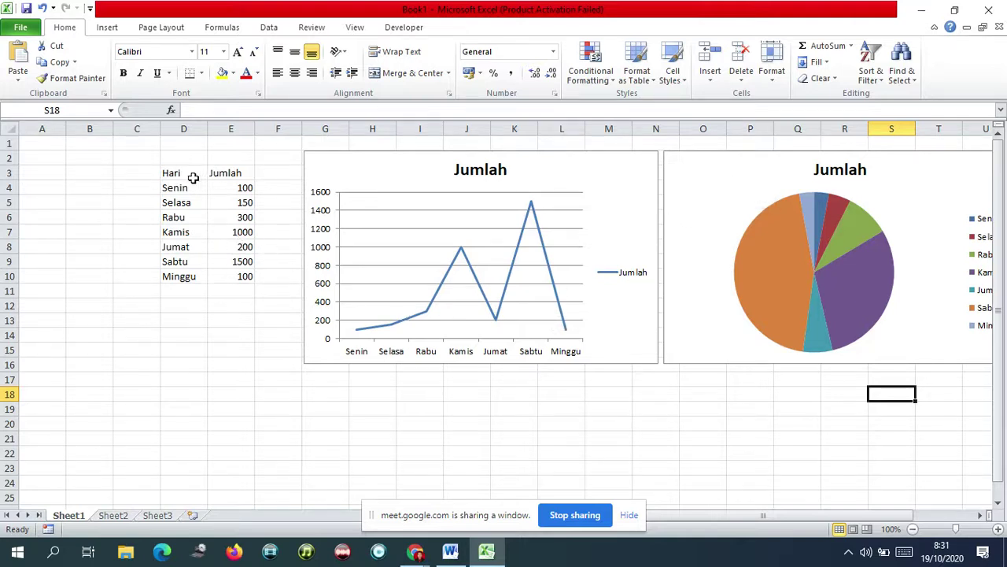
pyautogui.moveTo(173, 174); pyautogui.dragTo(242, 271)
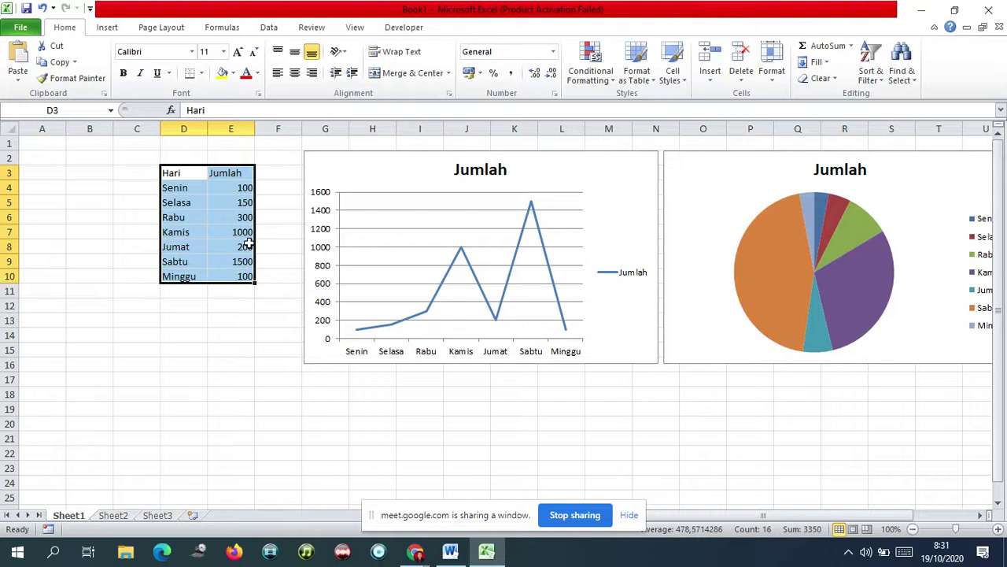
pyautogui.click(292, 77)
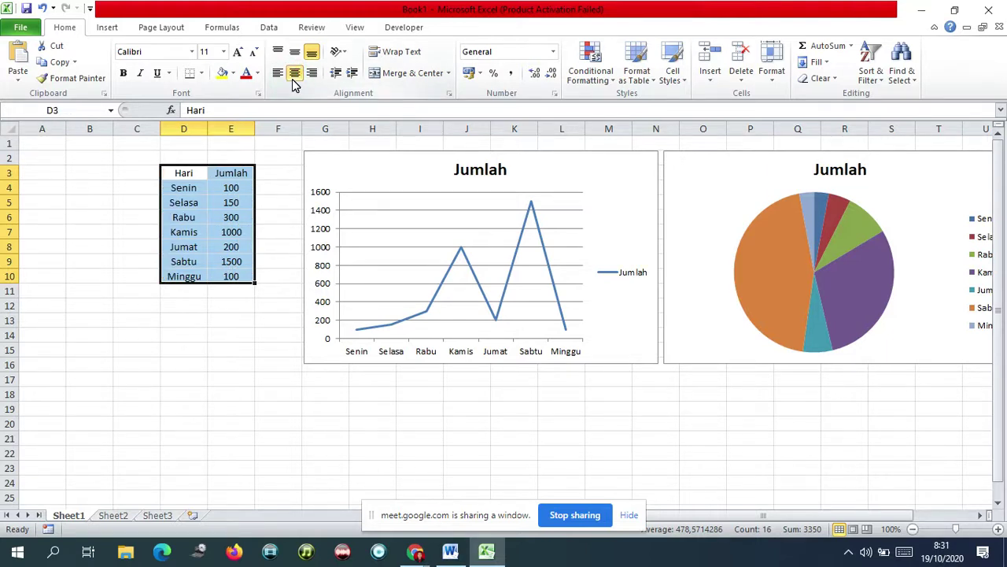
pyautogui.click(217, 318)
# - Make the centered column headings Hari and Jumlah in D3:E3 bold
pyautogui.moveTo(179, 174); pyautogui.dragTo(253, 277)
pyautogui.click(266, 185)
pyautogui.moveTo(184, 173); pyautogui.dragTo(240, 173)
pyautogui.click(294, 72)
pyautogui.click(122, 73)
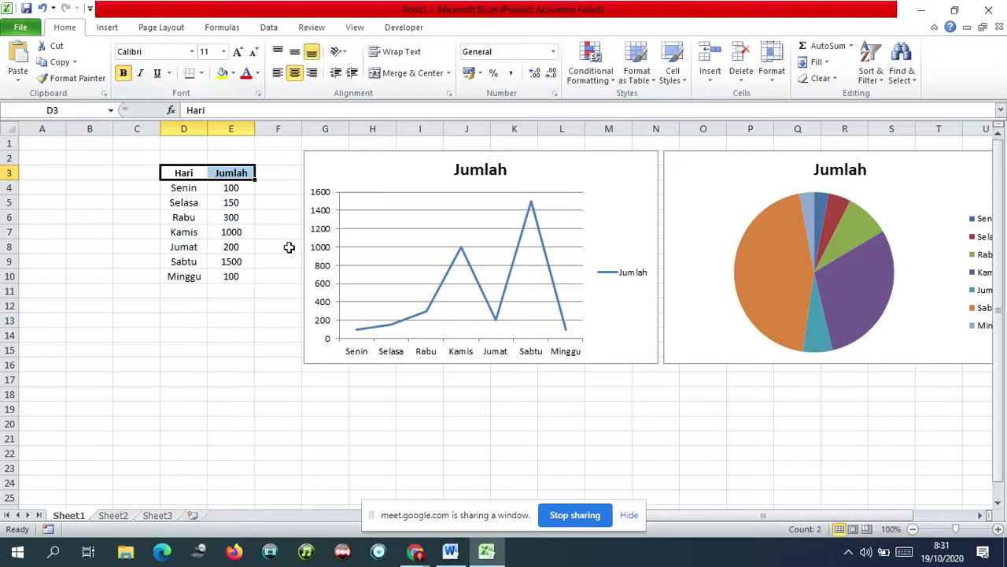
pyautogui.click(283, 245)
# - Apply All Borders to the table range D3:E10
pyautogui.moveTo(170, 172); pyautogui.dragTo(234, 276)
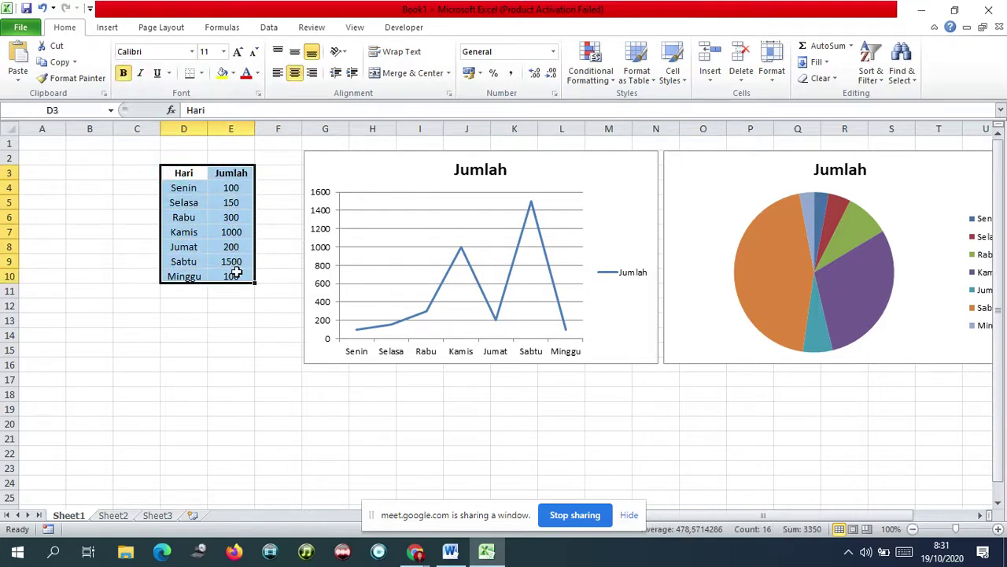
pyautogui.click(202, 73)
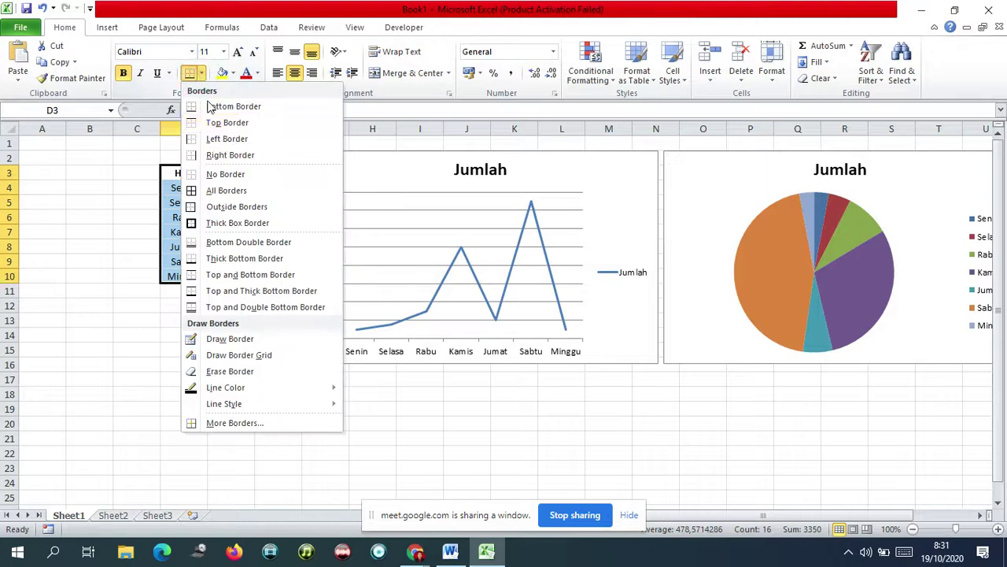
pyautogui.click(237, 192)
pyautogui.click(467, 403)
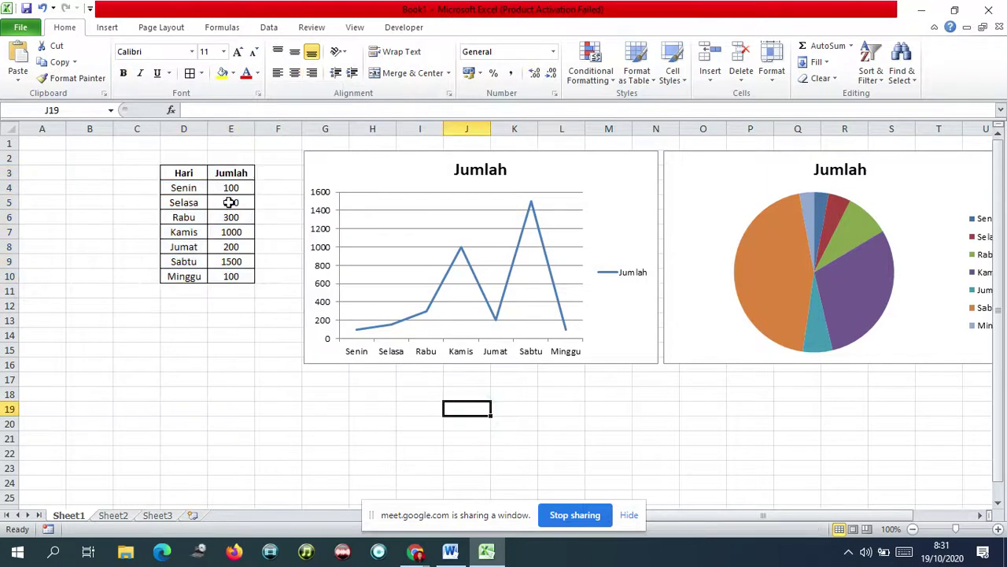
# - Fill the heading cells Hari and Jumlah in D3:E3 with yellow
pyautogui.moveTo(181, 173); pyautogui.dragTo(228, 175)
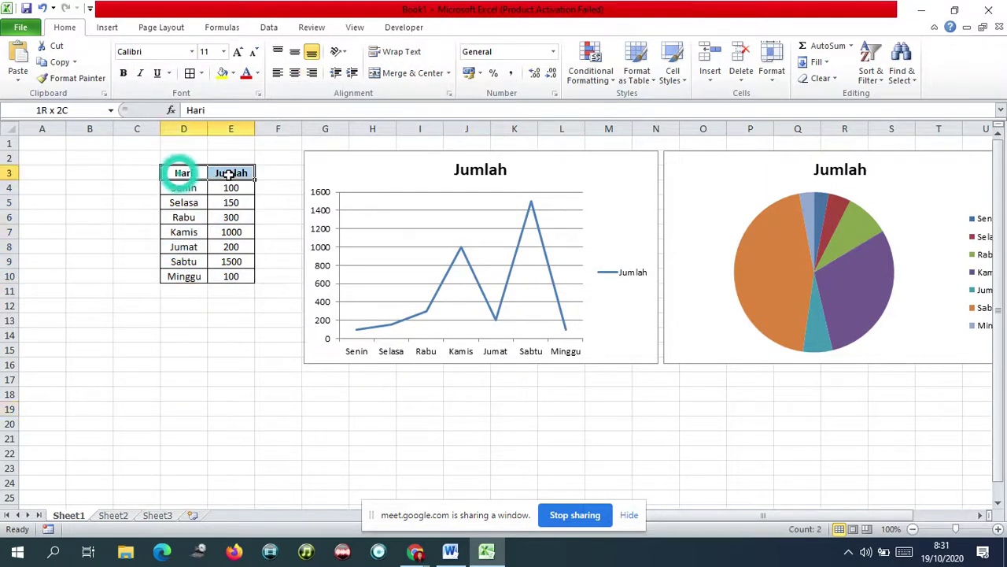
pyautogui.click(222, 73)
pyautogui.click(268, 364)
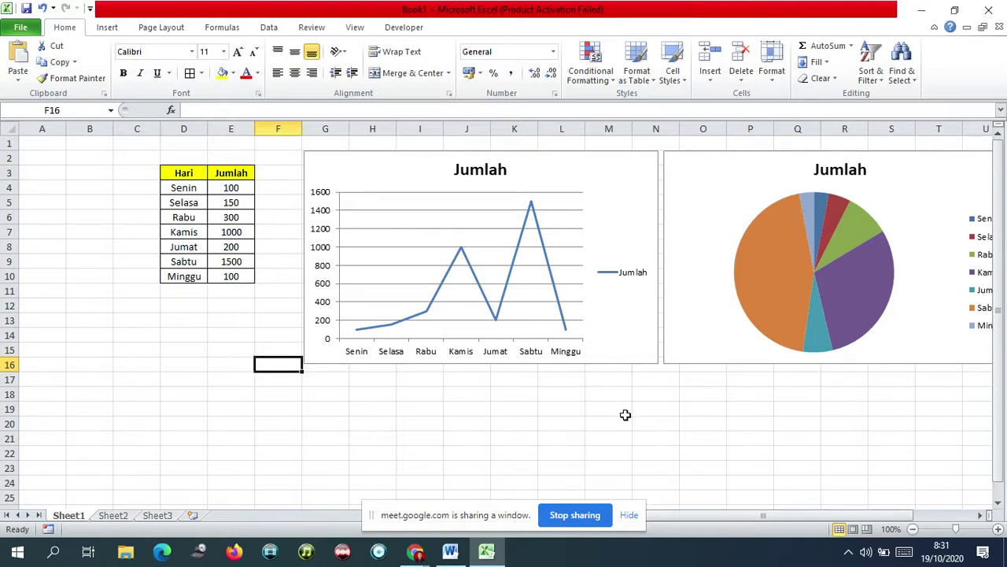
pyautogui.click(619, 408)
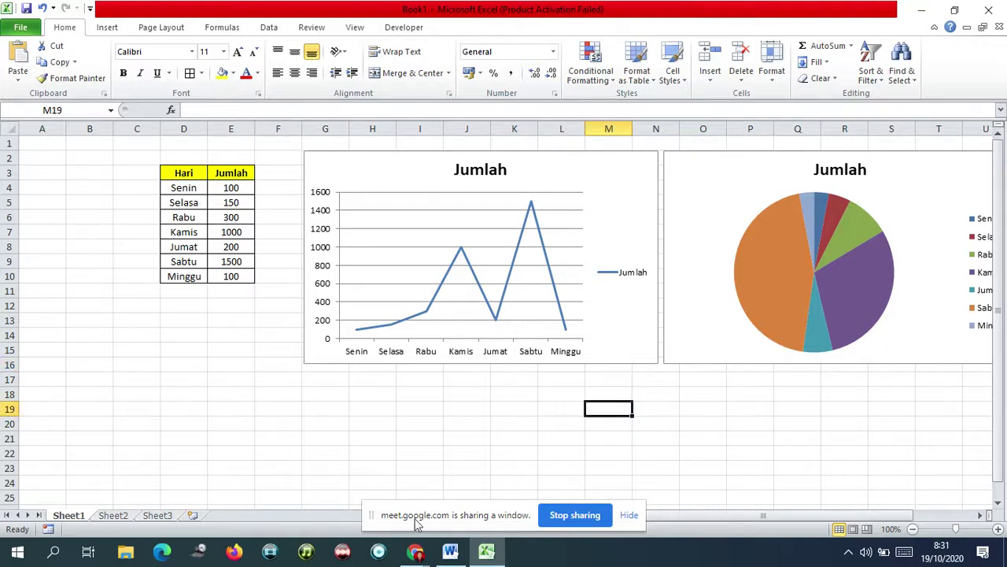
# - Check the instructions in section 2, Mengolah data Excel di lembar Word, in the Word document Tugas 14, and return to the Excel workbook
pyautogui.click(450, 551)
pyautogui.scroll(-5, 429, 382)
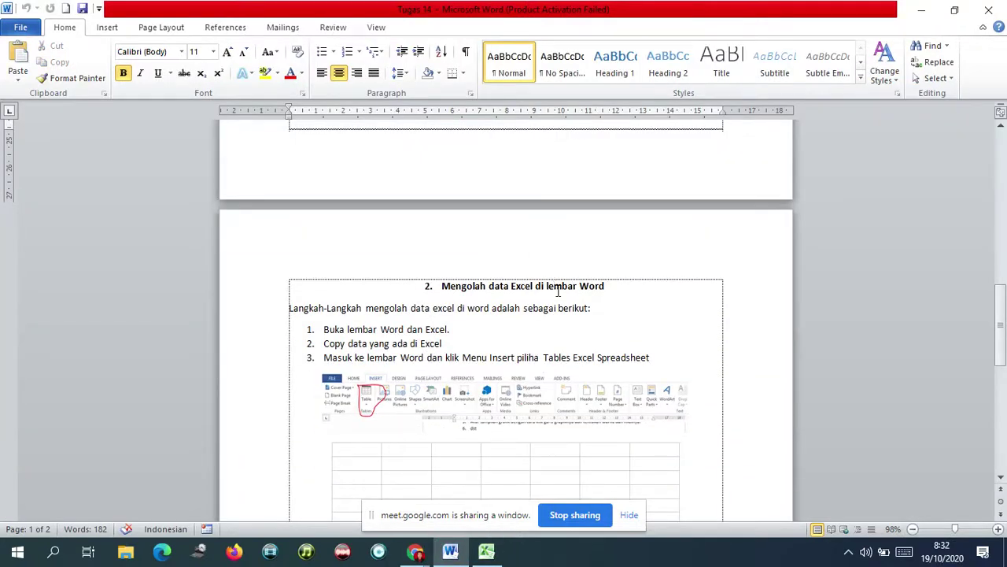
pyautogui.click(458, 555)
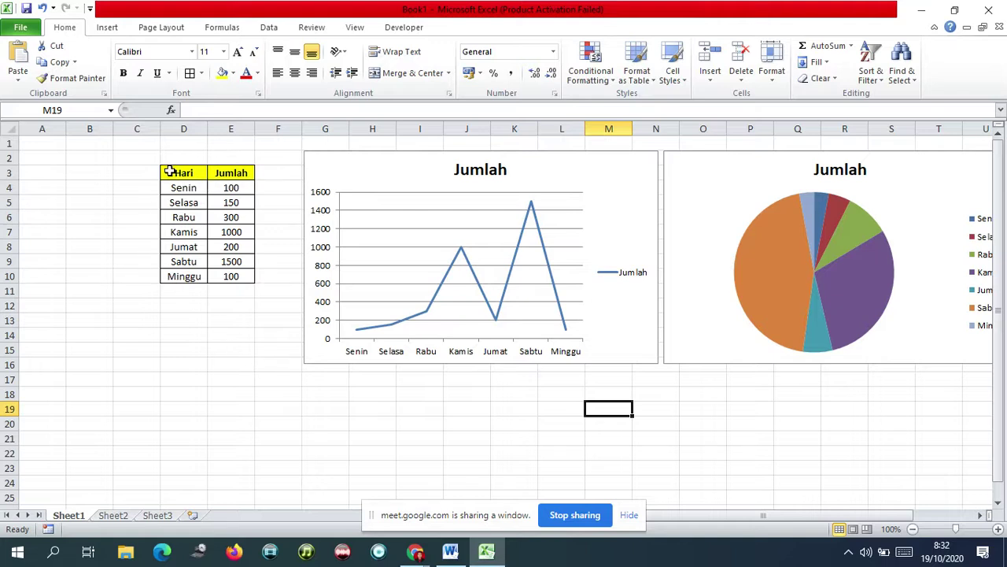
# - Copy the formatted Hari and Jumlah table in D3:E10
pyautogui.moveTo(169, 171); pyautogui.dragTo(224, 260)
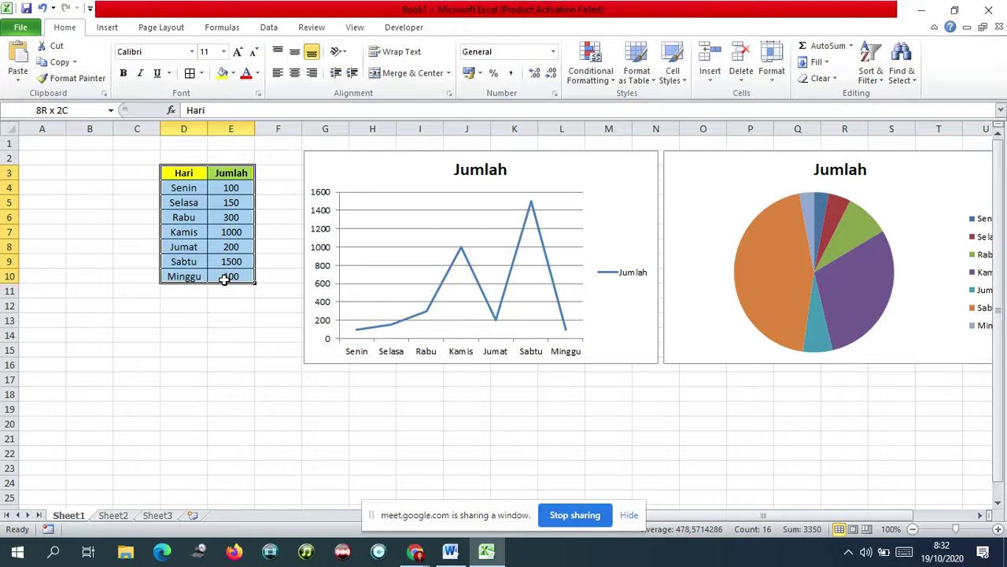
pyautogui.moveTo(226, 279); pyautogui.dragTo(226, 280)
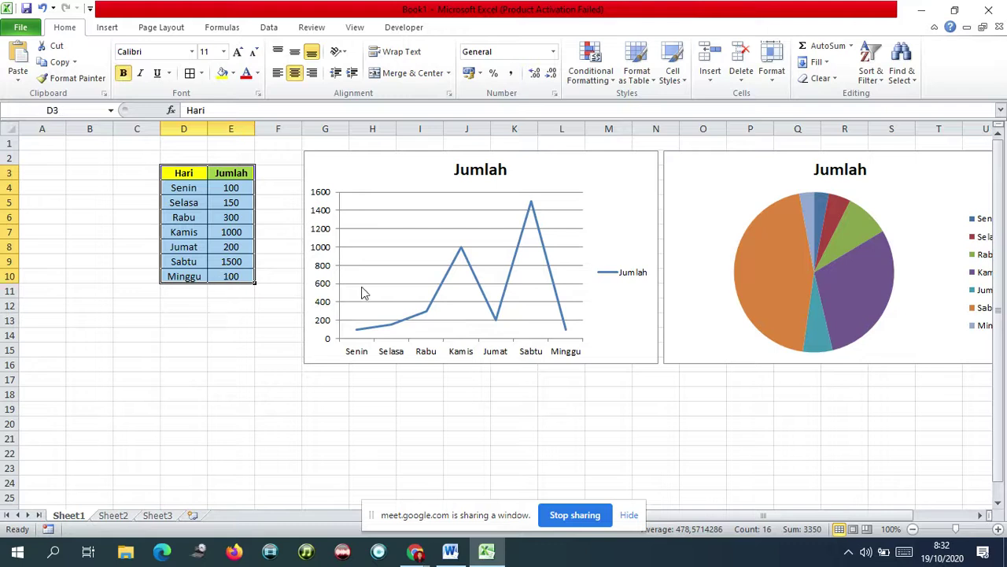
pyautogui.rightClick(206, 207)
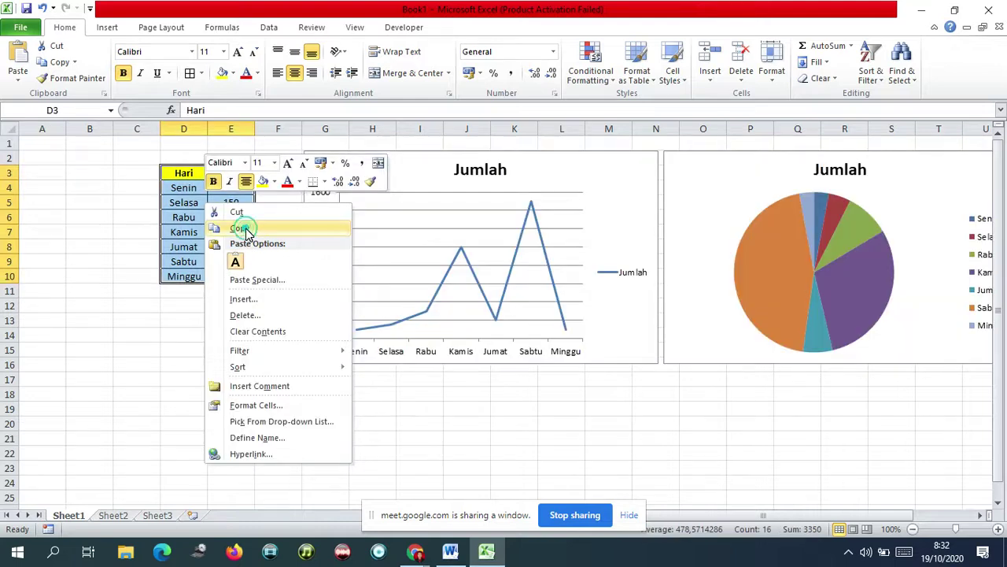
pyautogui.click(240, 228)
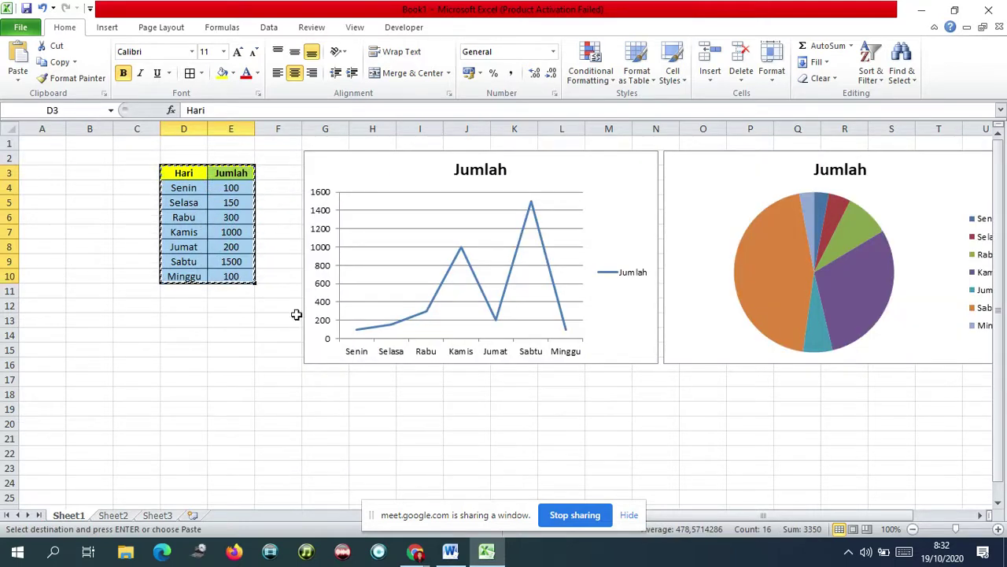
# - Switch to the Google Meet call, stop the current window sharing and present the Tugas 14 Word window instead
pyautogui.moveTo(455, 556)
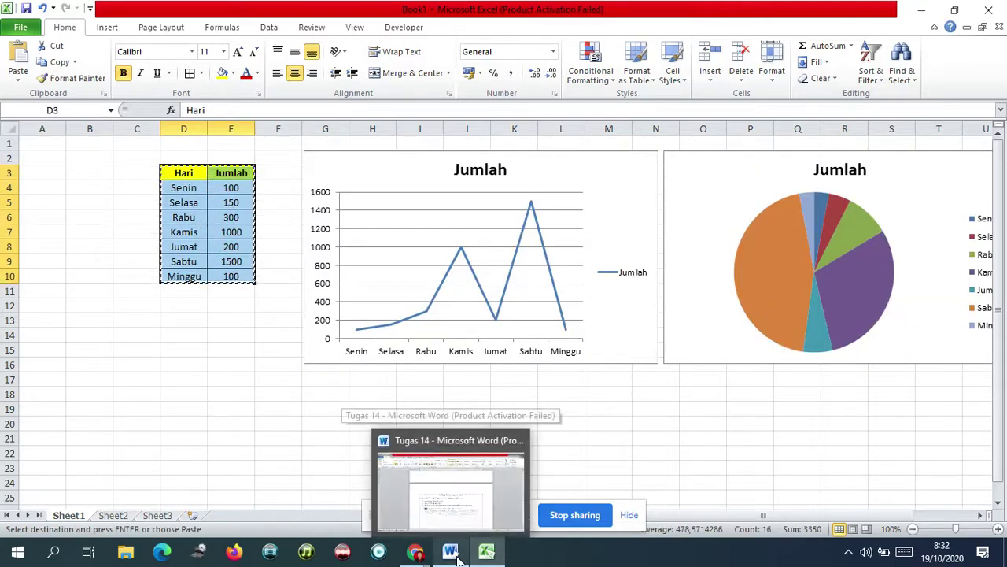
pyautogui.click(451, 552)
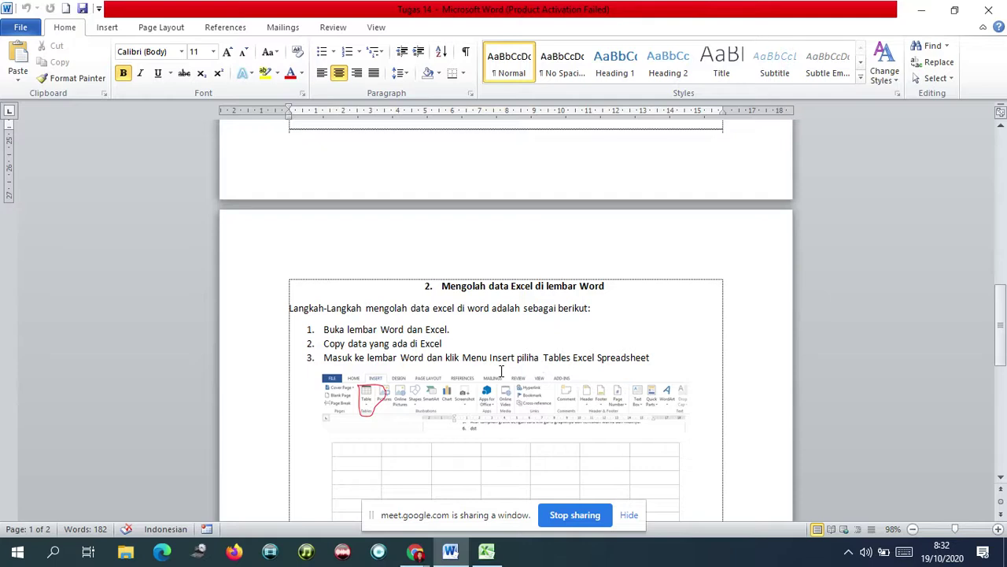
pyautogui.click(415, 551)
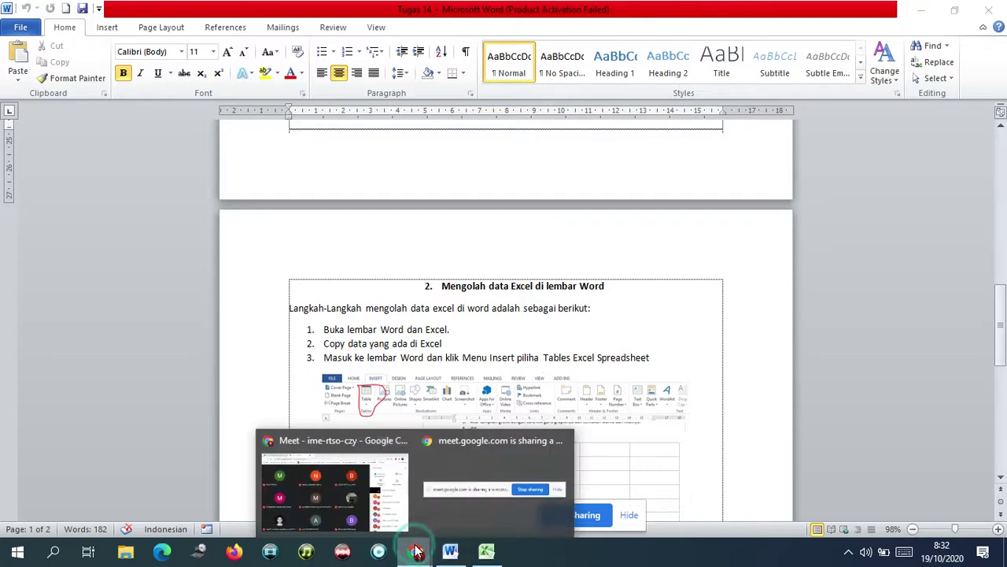
pyautogui.click(344, 486)
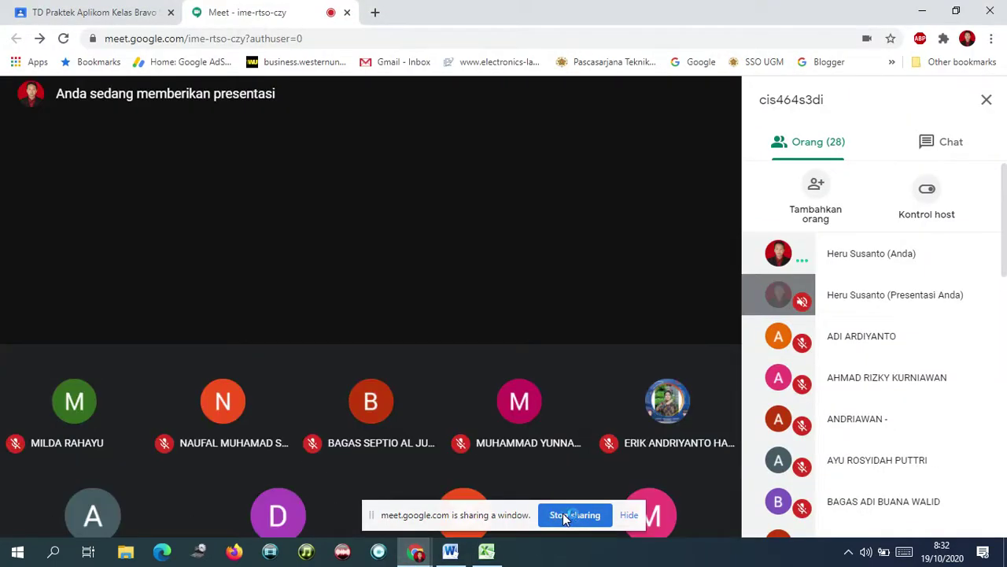
pyautogui.click(563, 515)
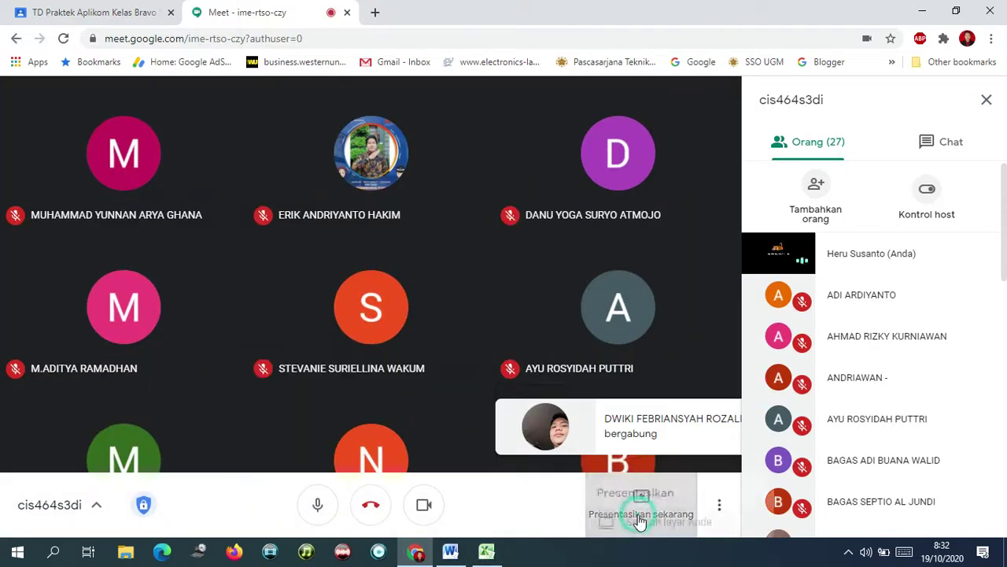
pyautogui.click(641, 515)
pyautogui.click(618, 403)
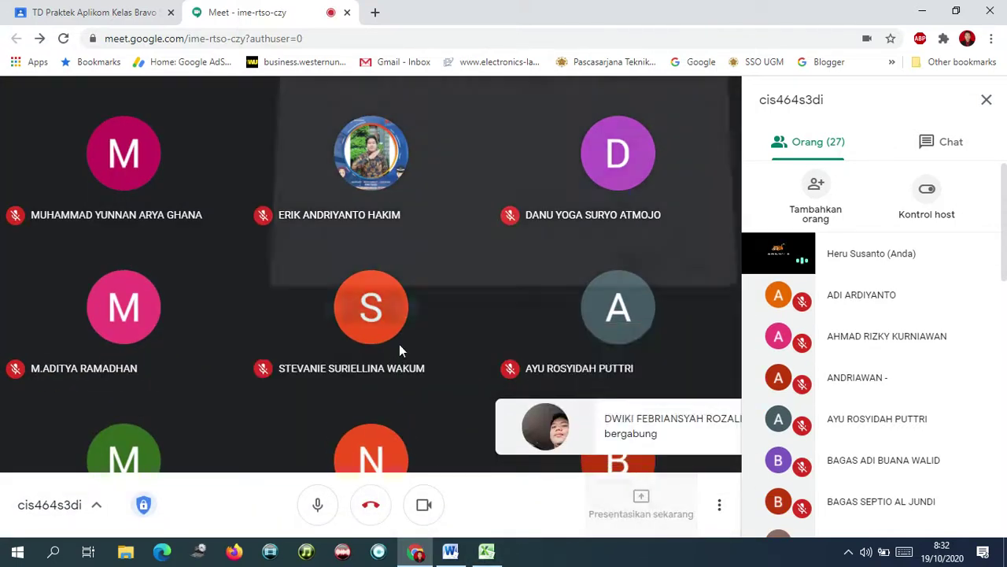
pyautogui.click(621, 183)
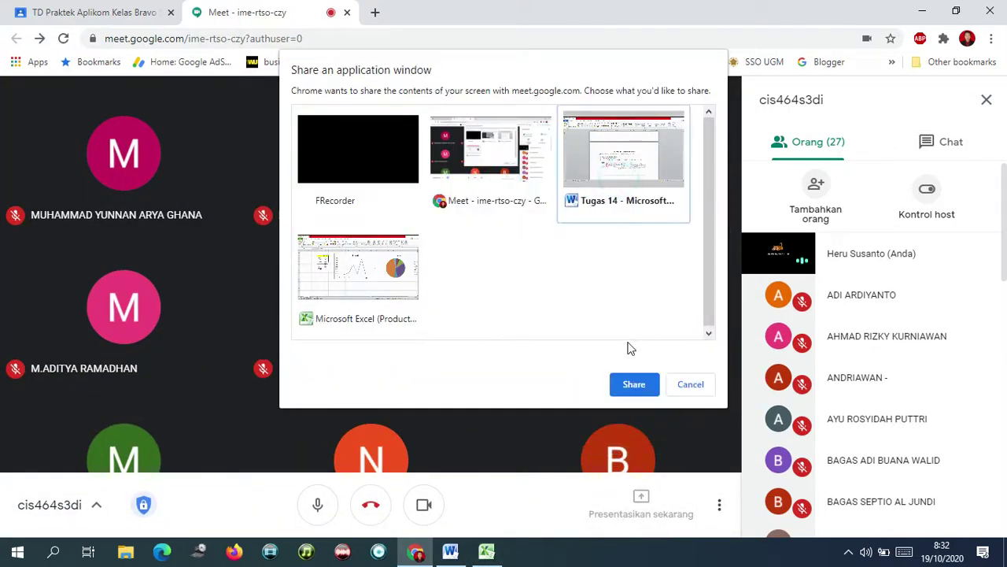
pyautogui.click(634, 383)
# - Add a blank page after the Hari and Jumlah exercise table at the end of the document and place the cursor at its start
pyautogui.scroll(-10, 521, 331)
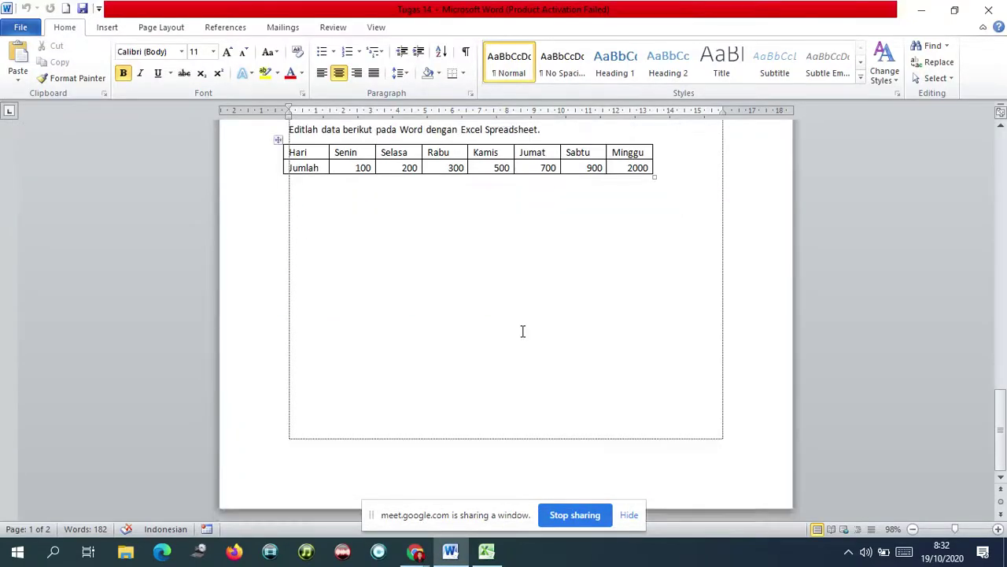
pyautogui.click(304, 189)
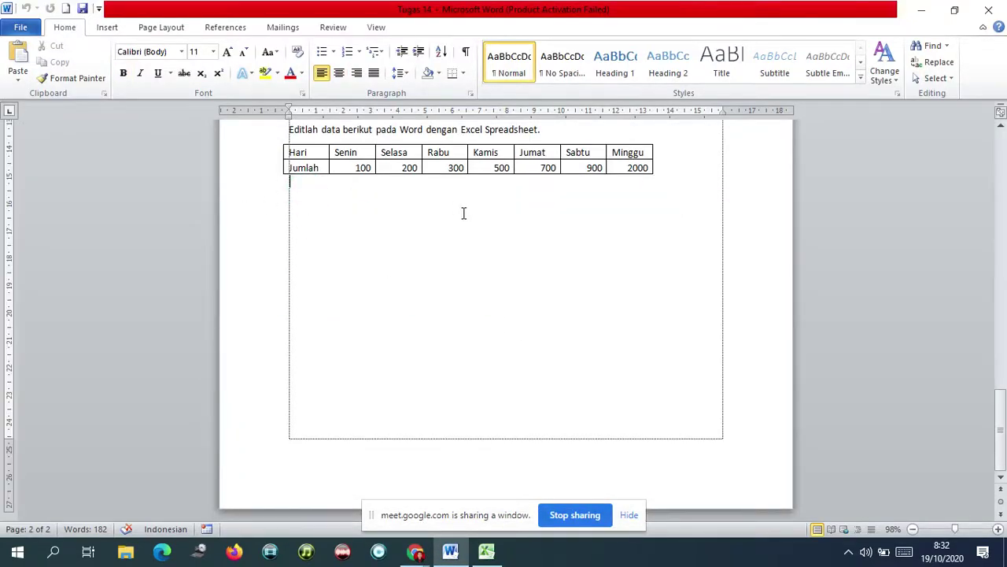
pyautogui.scroll(-3, 506, 315)
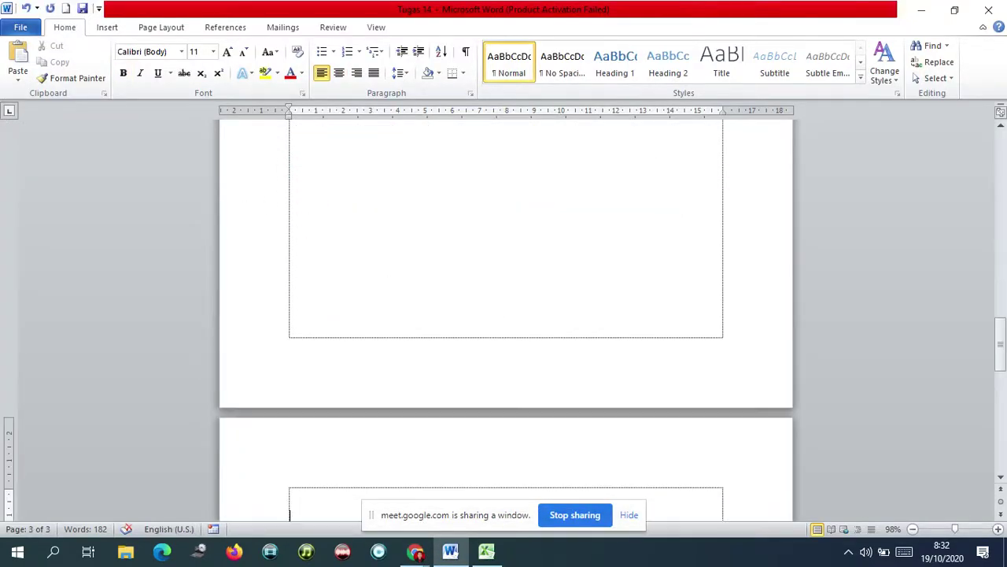
pyautogui.scroll(-7, 331, 266)
pyautogui.click(299, 241)
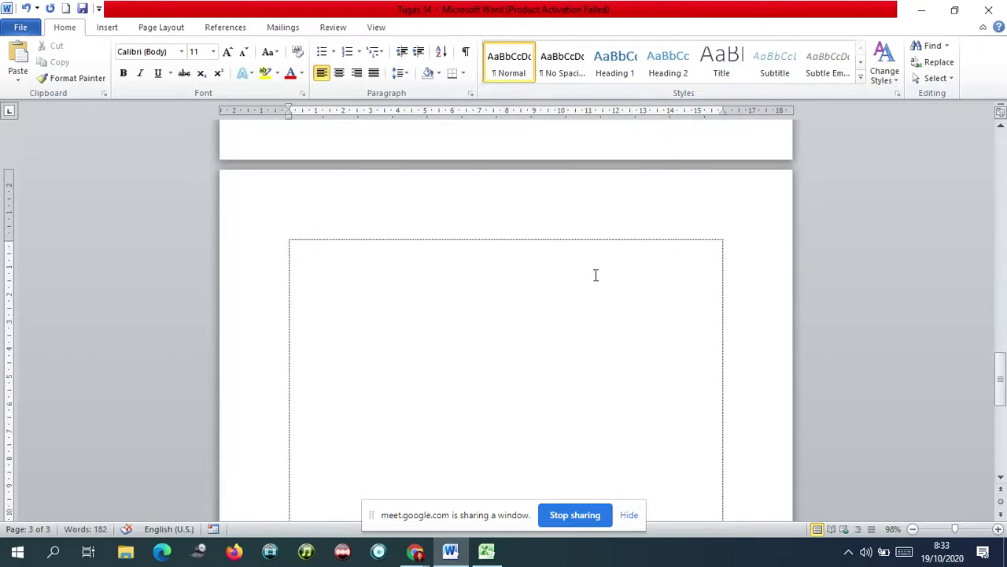
# - Insert an Excel spreadsheet object on the blank page and paste the copied Hari and Jumlah table into cell A1
pyautogui.click(108, 28)
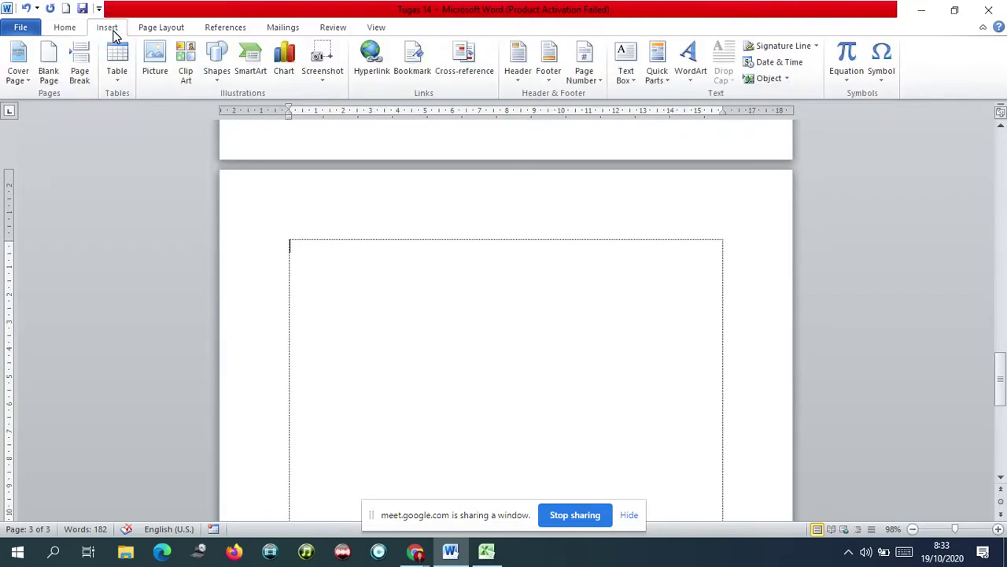
pyautogui.click(122, 88)
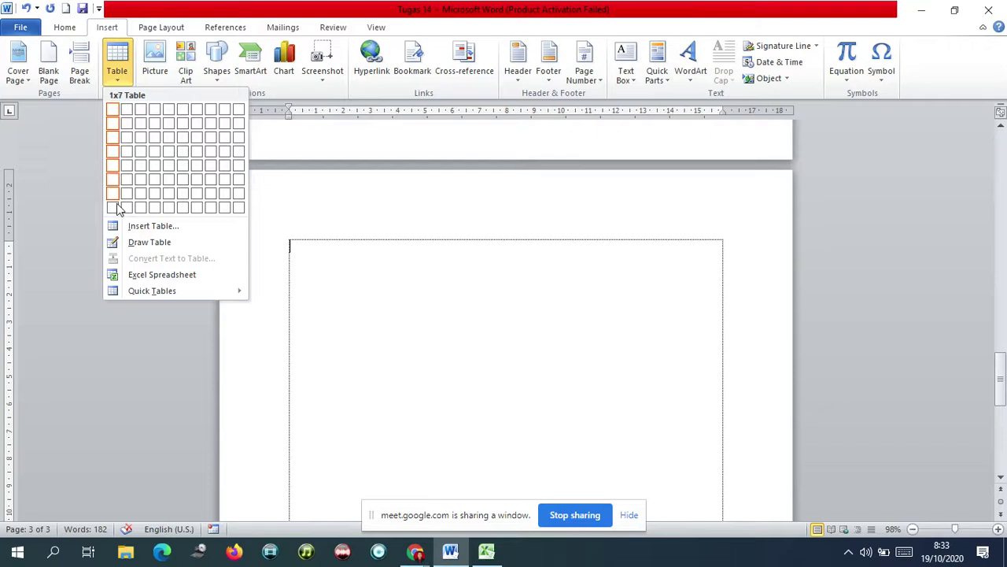
pyautogui.click(188, 280)
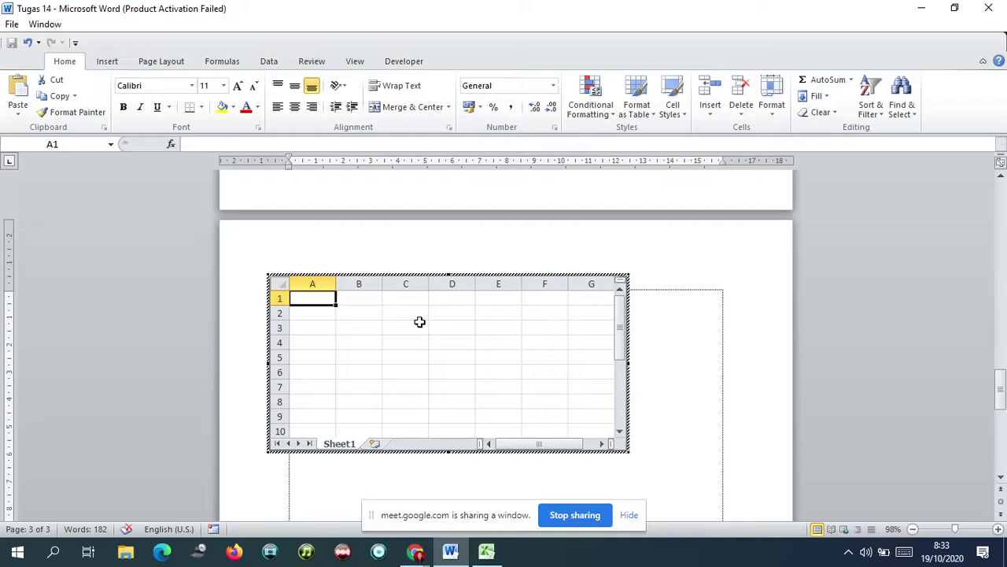
pyautogui.hotkey('ctrl', 'v')
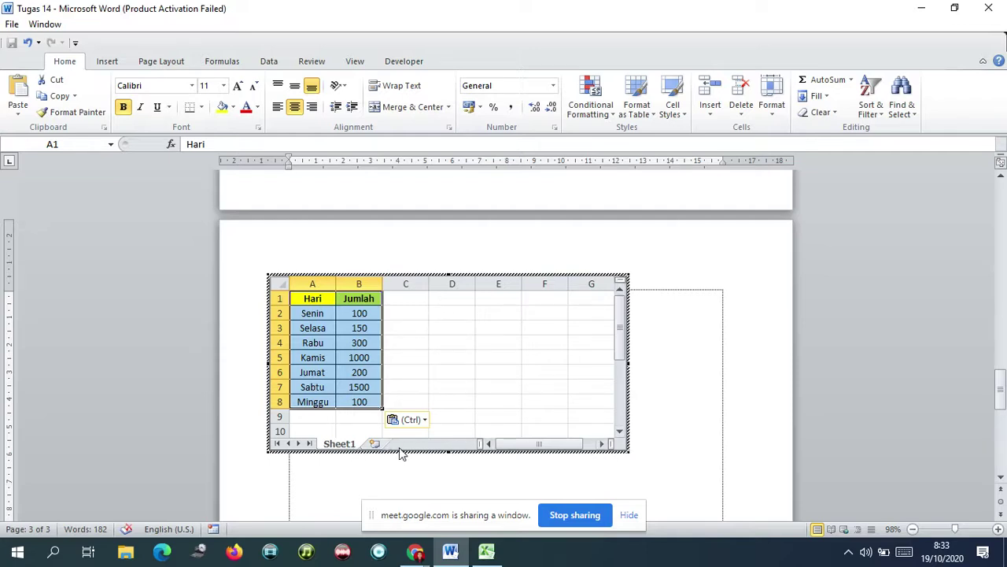
# - Shrink the embedded spreadsheet frame to show only the table in columns A and B down to row 8, and leave spreadsheet editing
pyautogui.moveTo(447, 451); pyautogui.dragTo(447, 423)
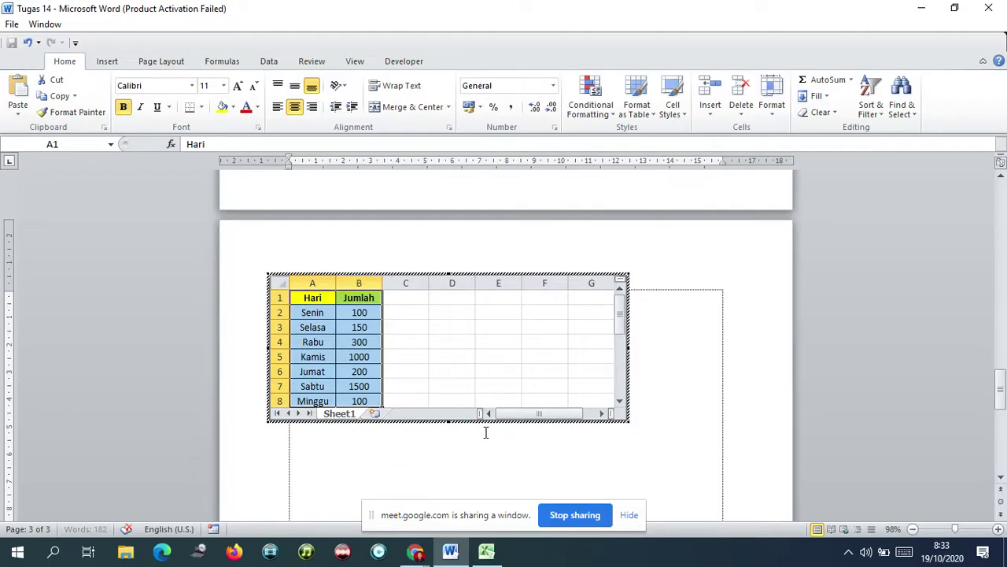
pyautogui.moveTo(629, 347); pyautogui.dragTo(421, 338)
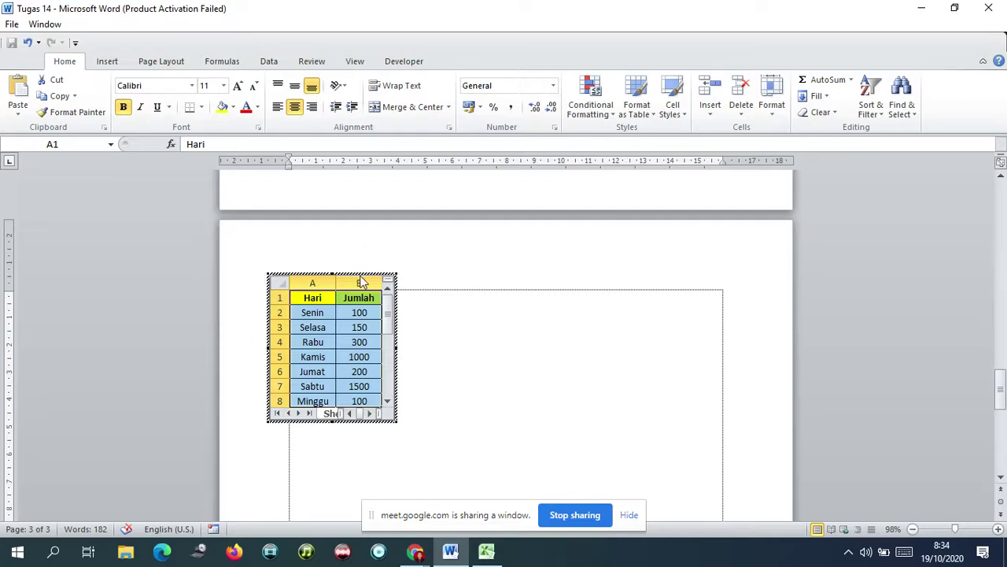
pyautogui.click(592, 380)
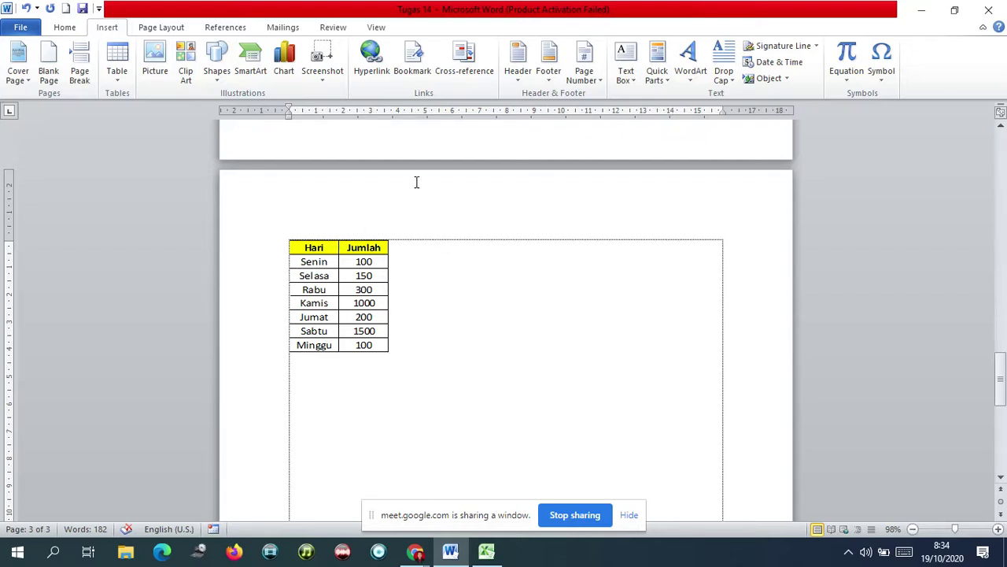
# - Insert a second Excel spreadsheet object after the pasted table and enter the headings No., Nama and Jumlah in B3:D3
pyautogui.click(119, 83)
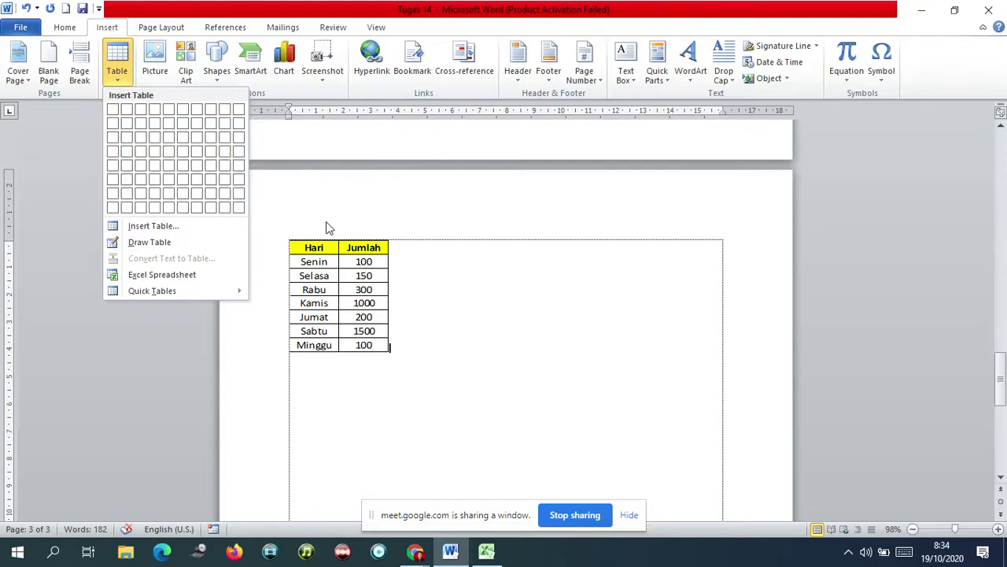
pyautogui.click(180, 276)
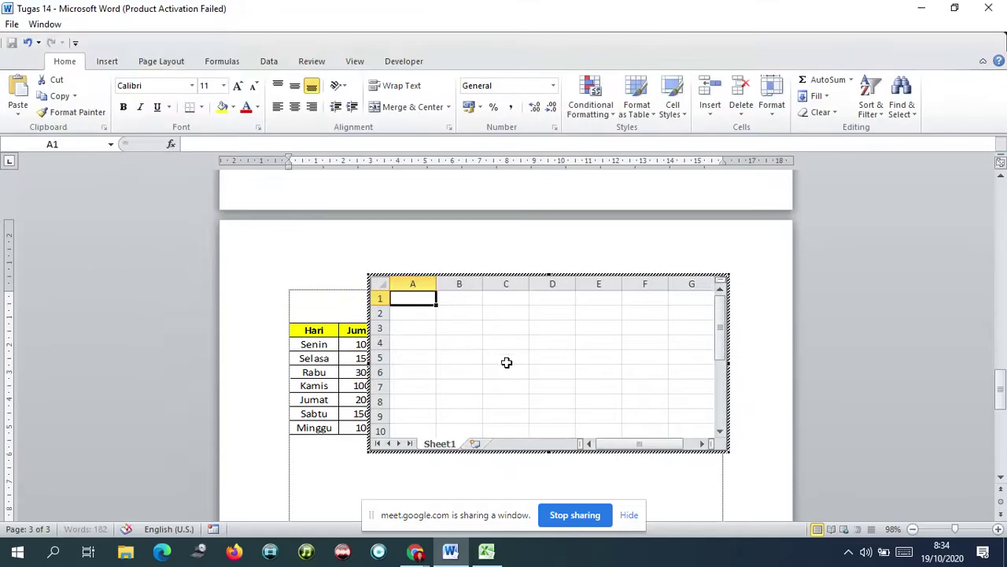
pyautogui.click(445, 325)
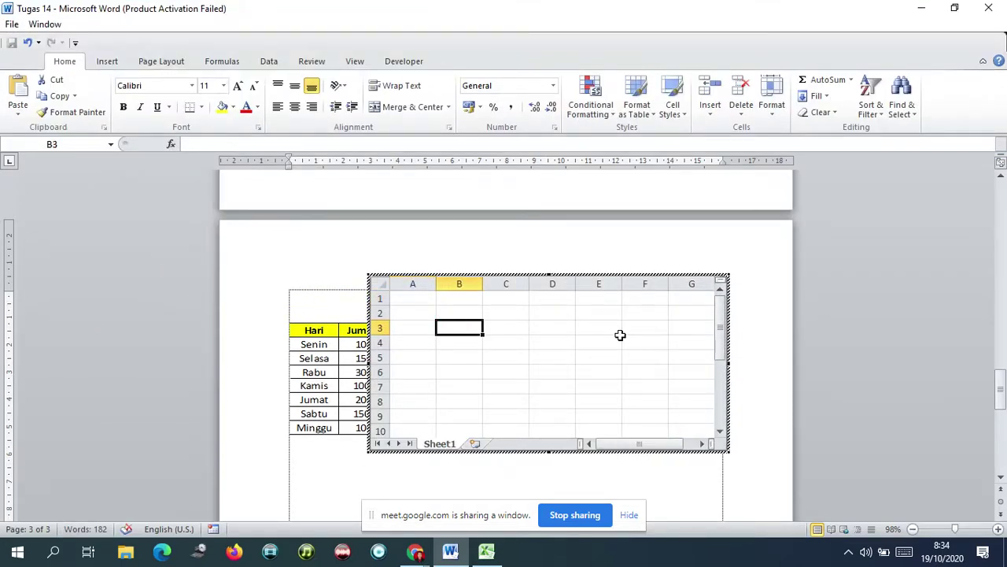
pyautogui.write('No.')
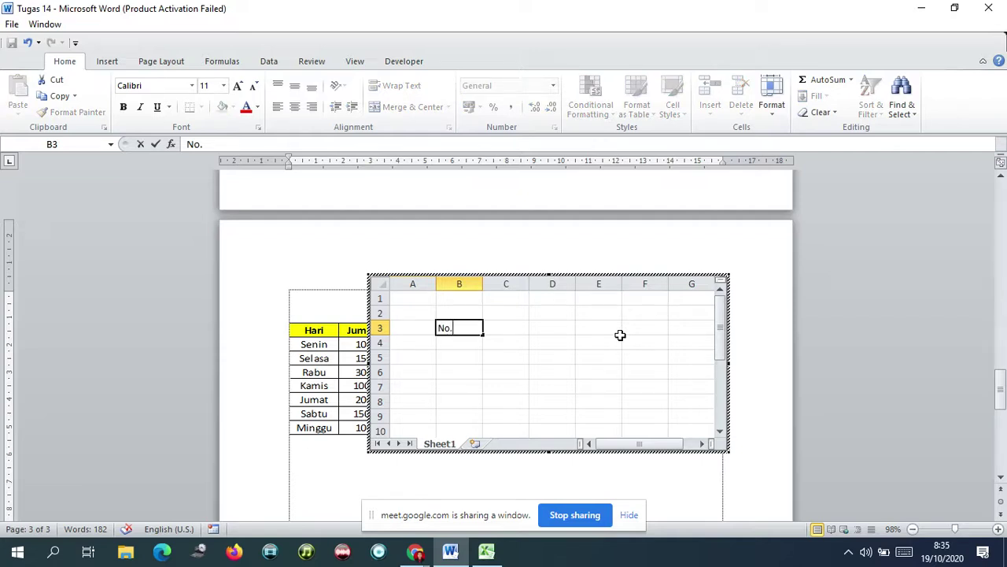
pyautogui.click(508, 330)
pyautogui.write('Nama')
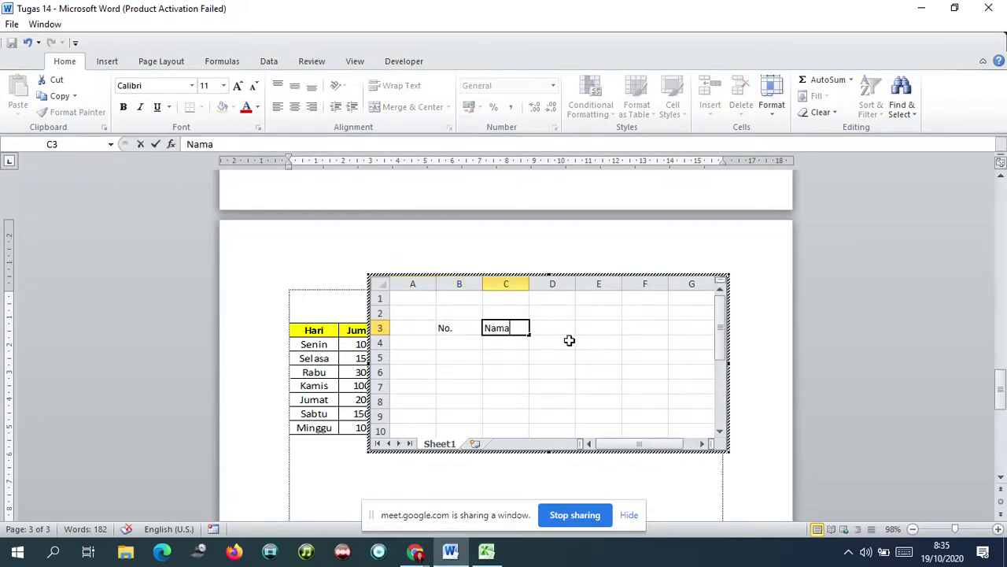
pyautogui.press('Tab')
pyautogui.write('Jumlah')
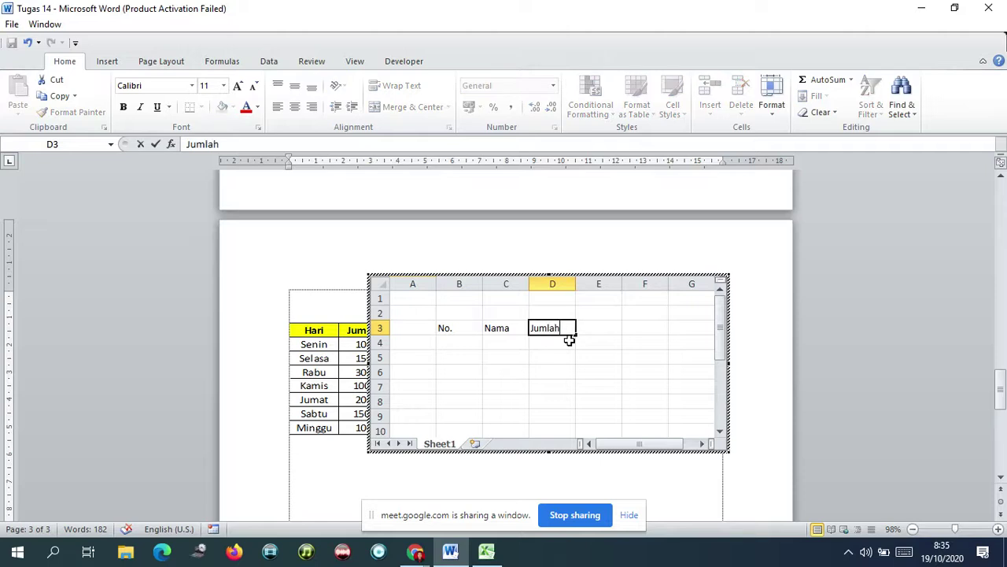
pyautogui.press('Return')
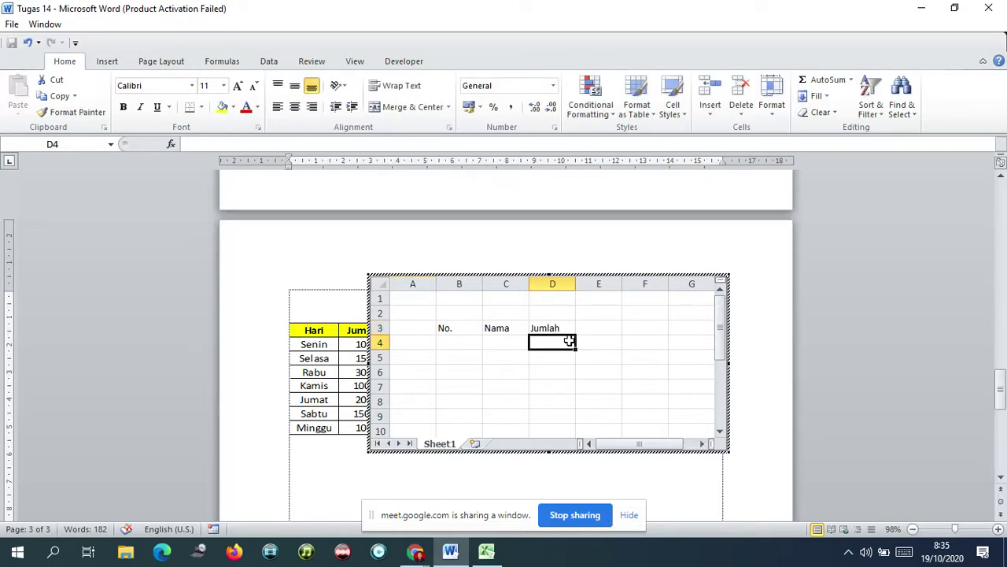
# - Center the contents of B3:D9 in the embedded spreadsheet and make the headings in B3:D3 bold
pyautogui.moveTo(444, 328); pyautogui.dragTo(540, 414)
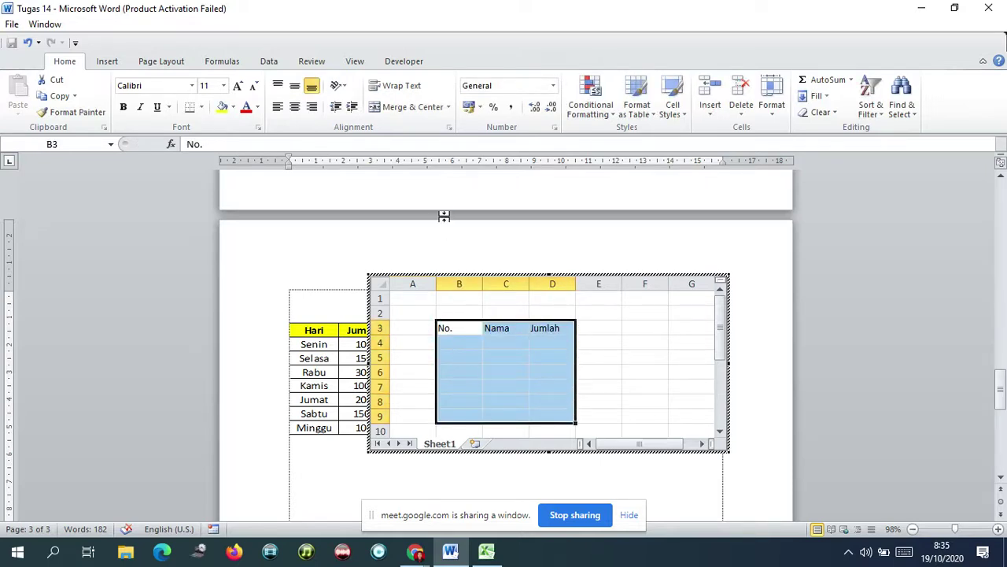
pyautogui.click(295, 106)
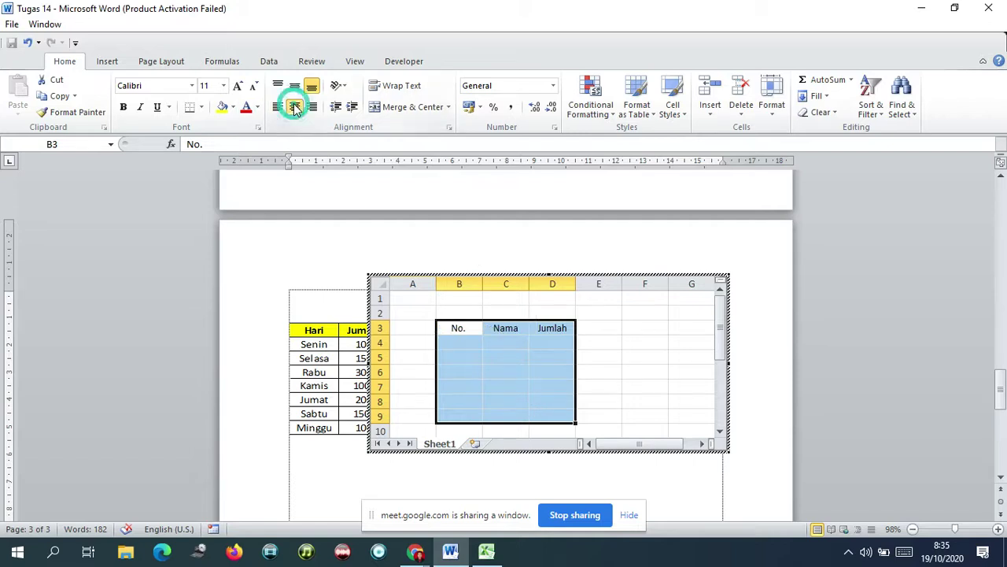
pyautogui.moveTo(452, 329); pyautogui.dragTo(555, 331)
pyautogui.click(122, 106)
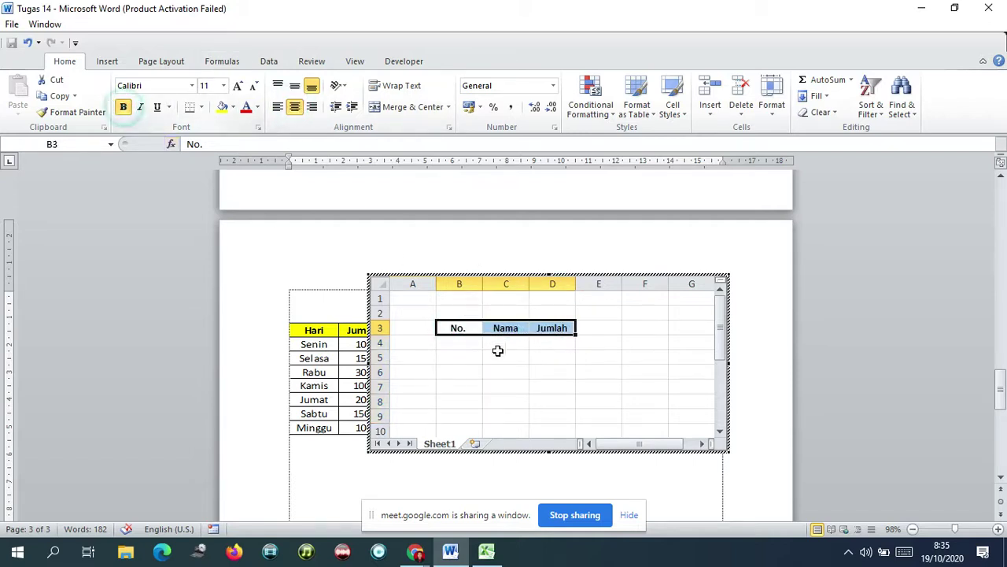
pyautogui.click(516, 358)
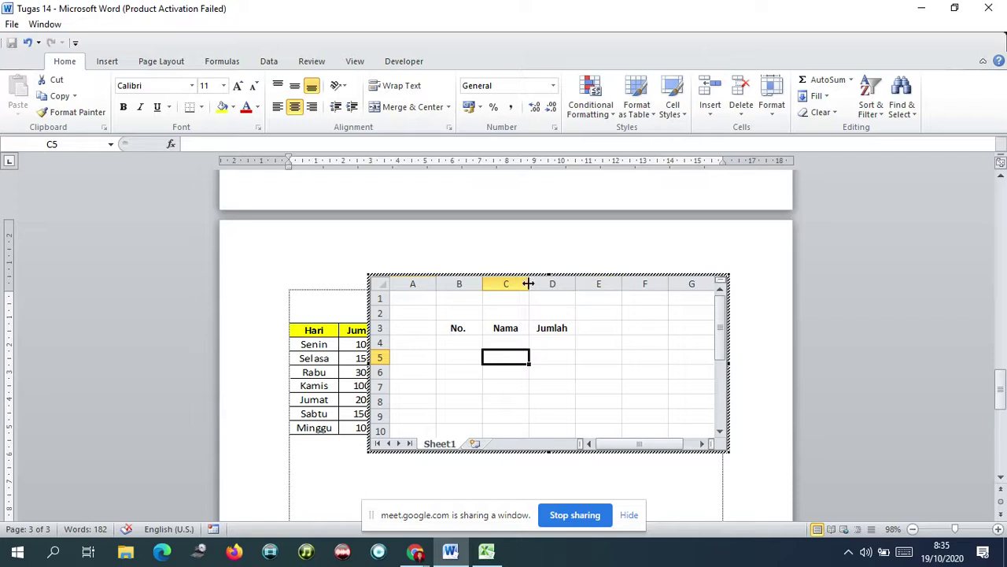
# - Leave editing of the embedded No., Nama and Jumlah spreadsheet and switch to the Google Meet call in Chrome
pyautogui.click(757, 334)
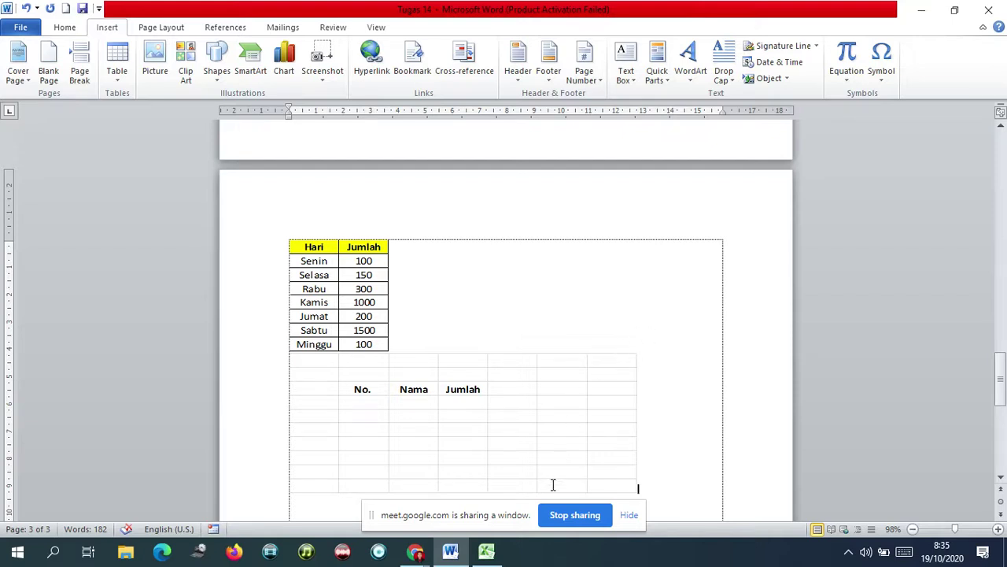
pyautogui.moveTo(418, 553)
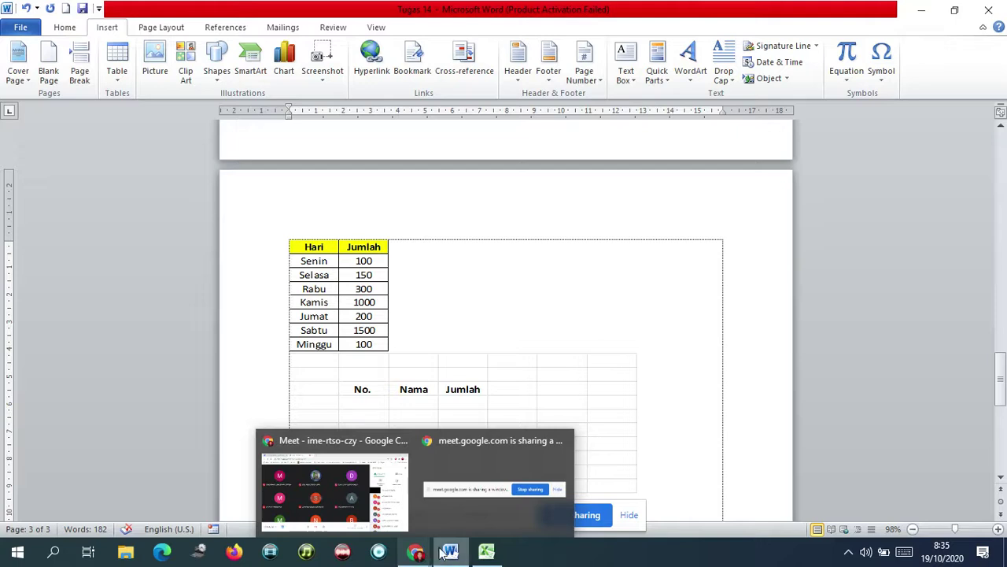
pyautogui.moveTo(453, 554)
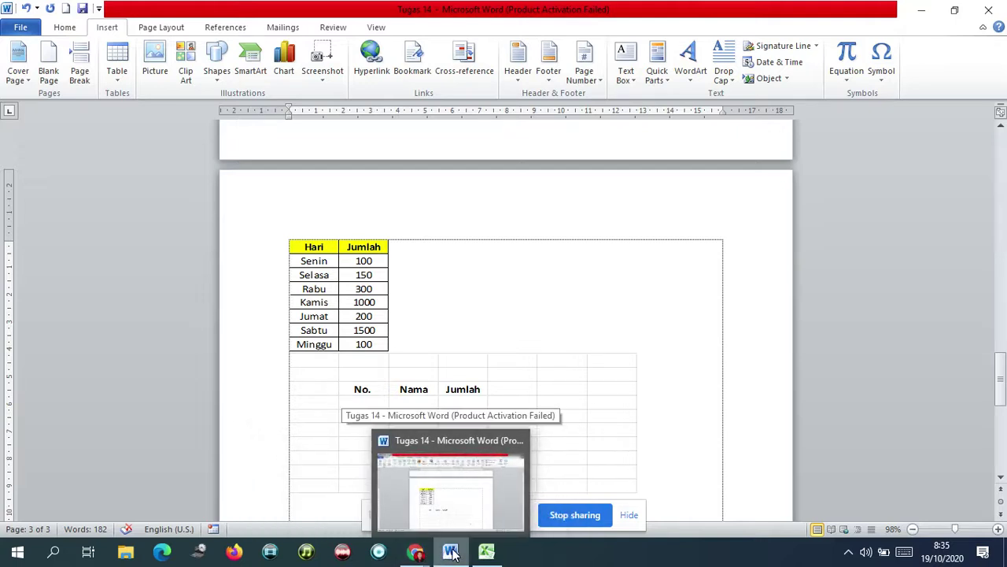
pyautogui.click(452, 553)
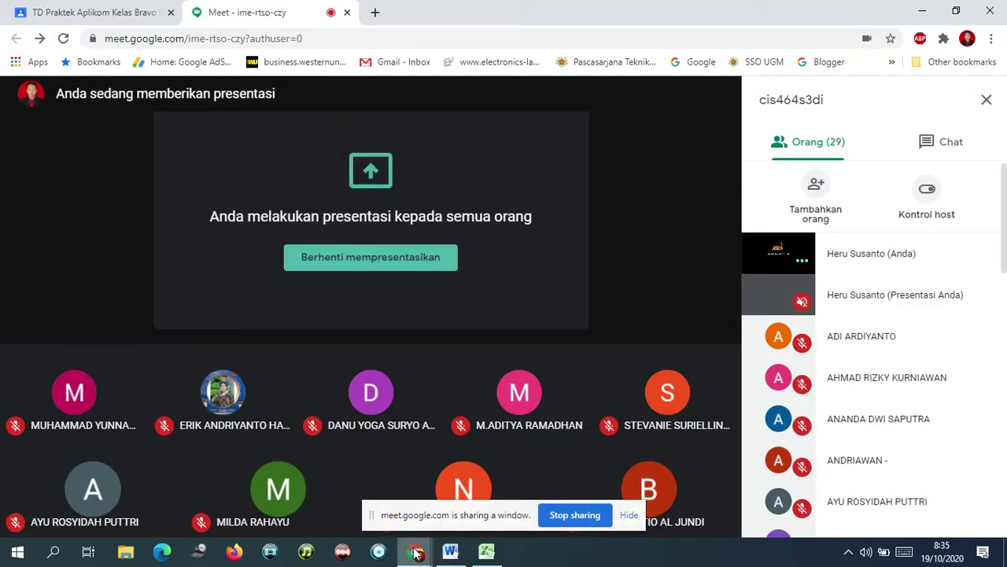
pyautogui.moveTo(416, 553)
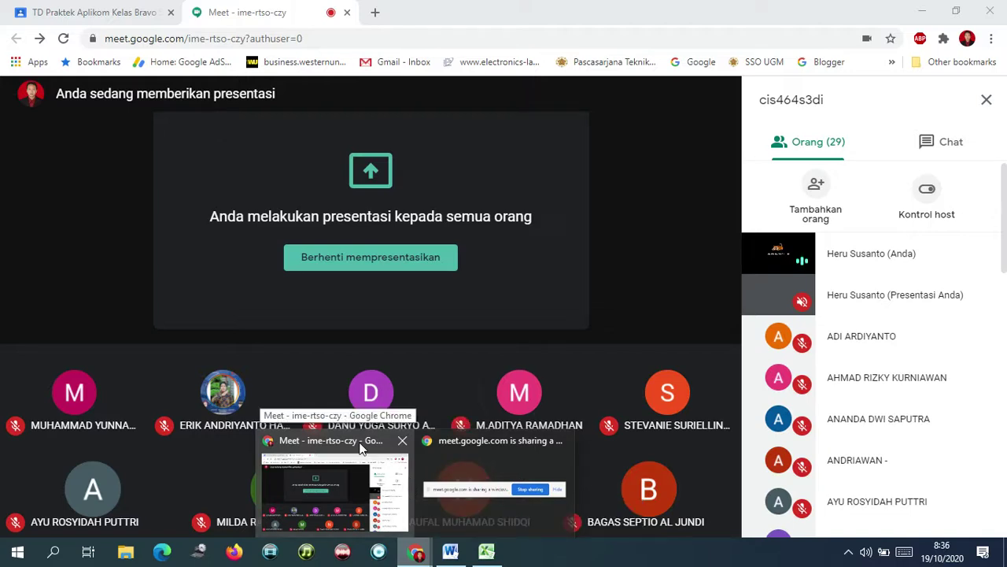
pyautogui.click(361, 447)
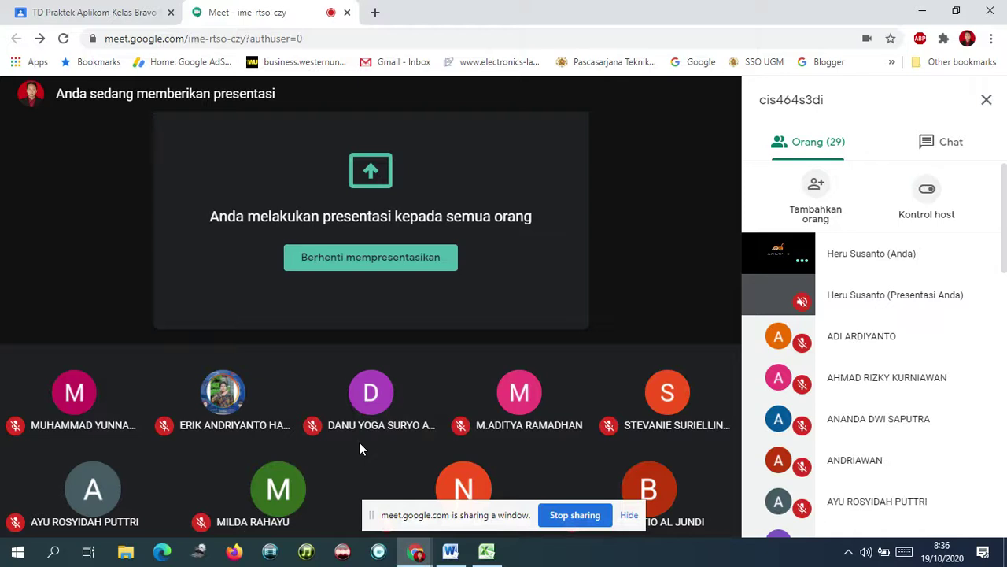
# - Return to Word, stop sharing its window in the meeting, and close the Tugas 14 document without saving
pyautogui.click(450, 552)
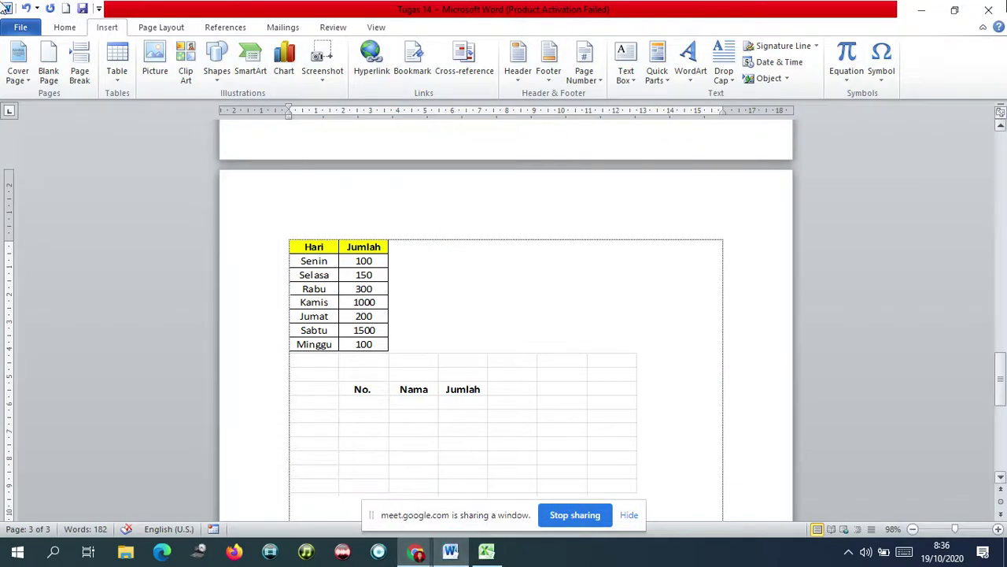
pyautogui.click(574, 515)
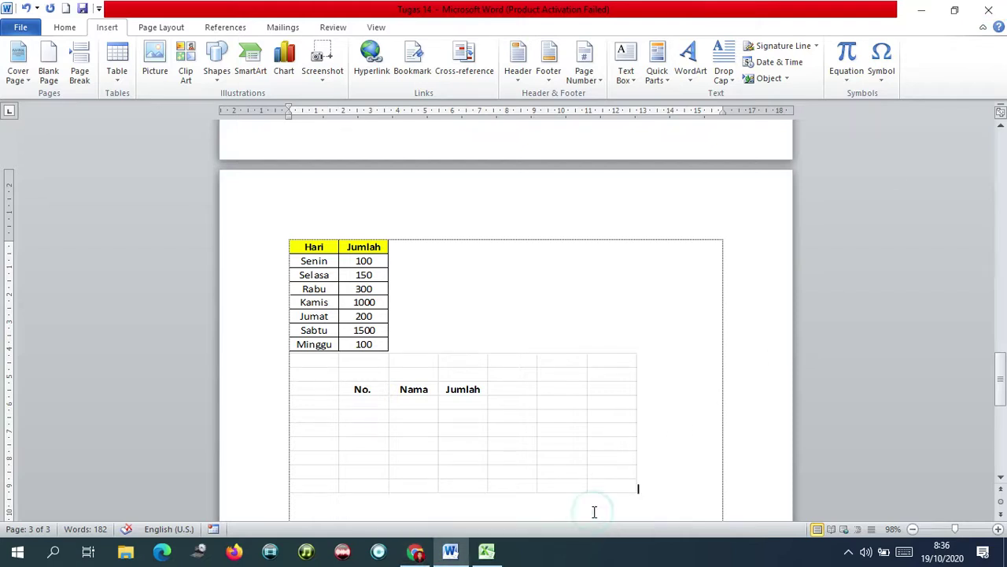
pyautogui.click(989, 10)
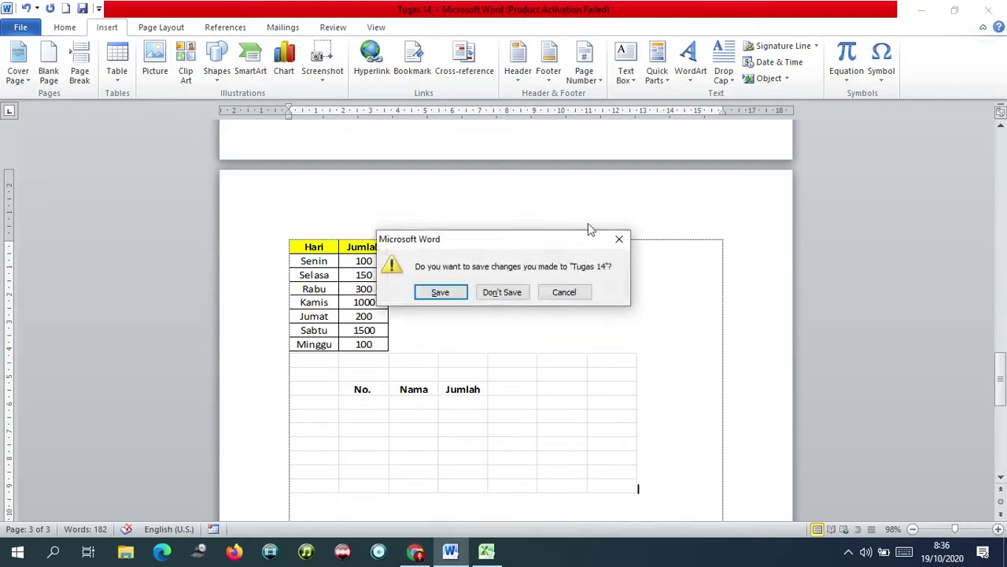
pyautogui.click(501, 292)
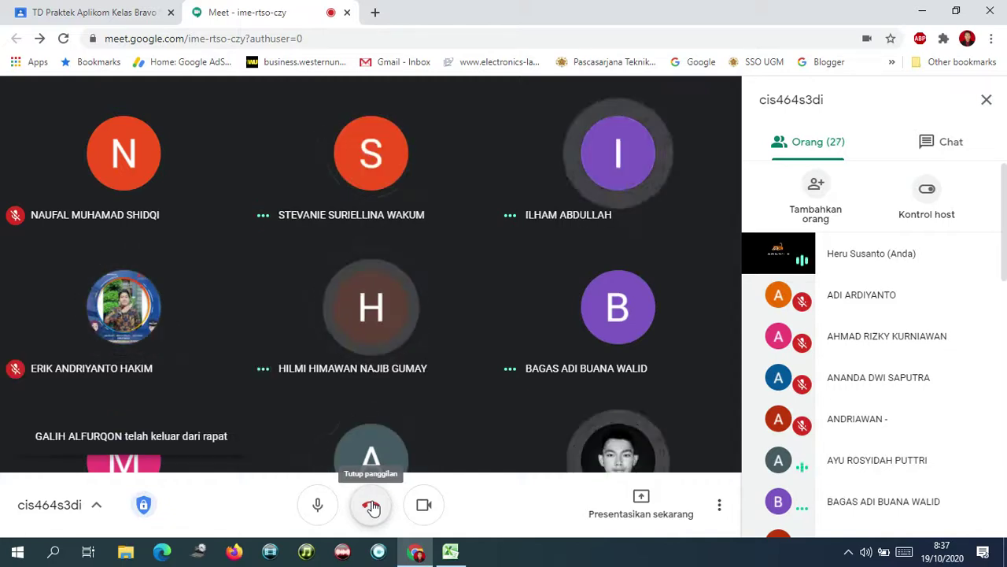
# - Leave the Google Meet class call and close its browser tab
pyautogui.click(374, 506)
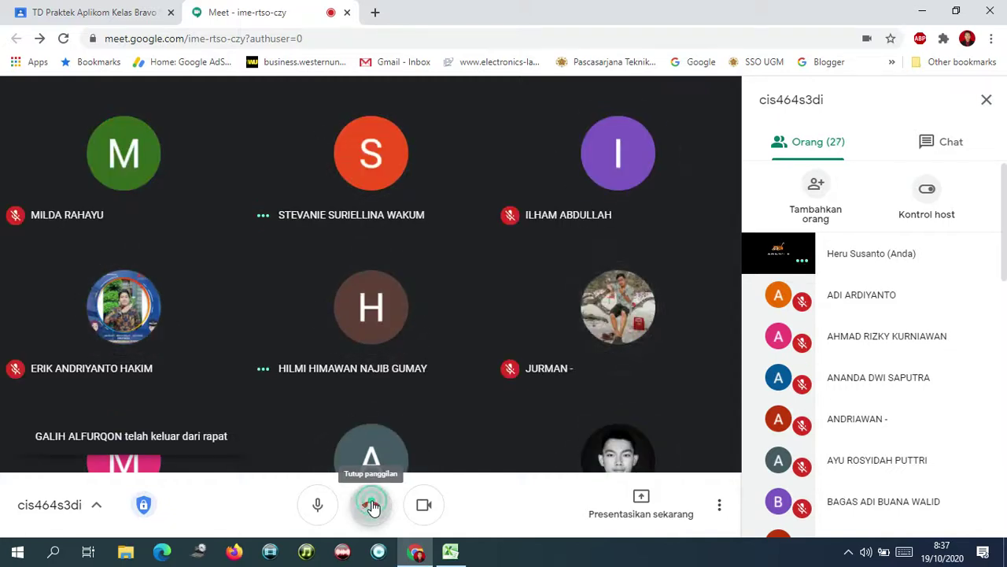
pyautogui.click(597, 330)
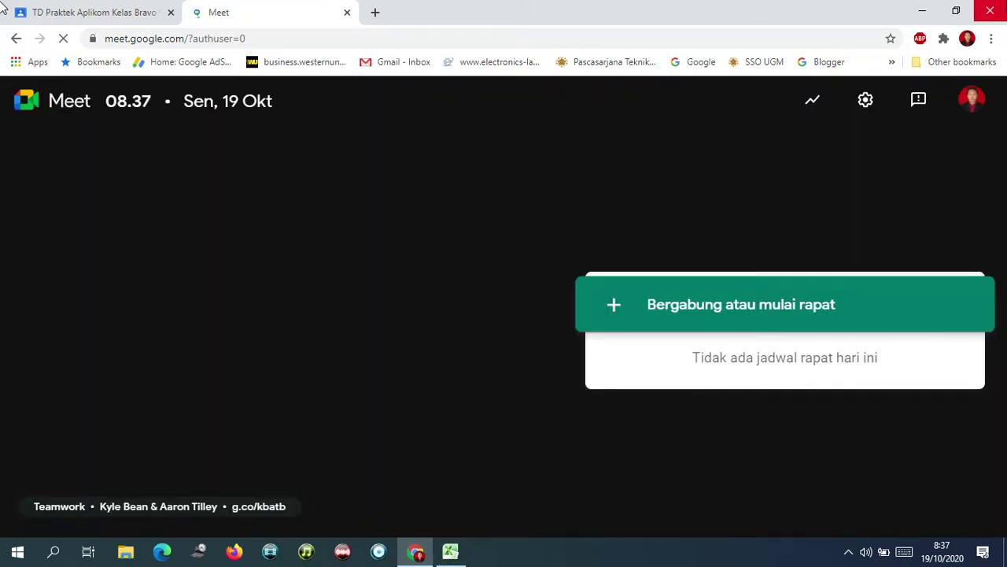
pyautogui.click(347, 13)
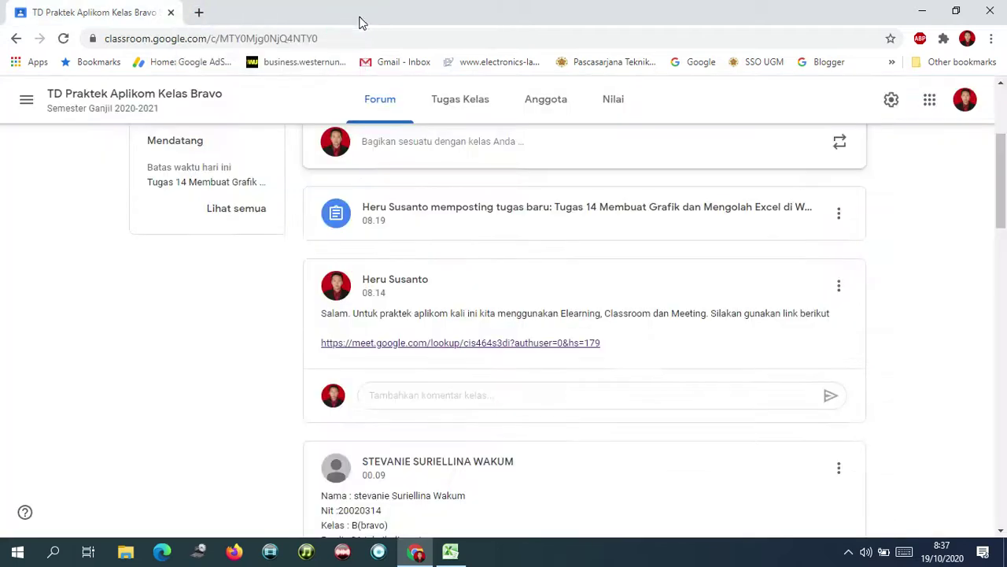
pyautogui.scroll(3, 959, 308)
pyautogui.scroll(-8, 959, 307)
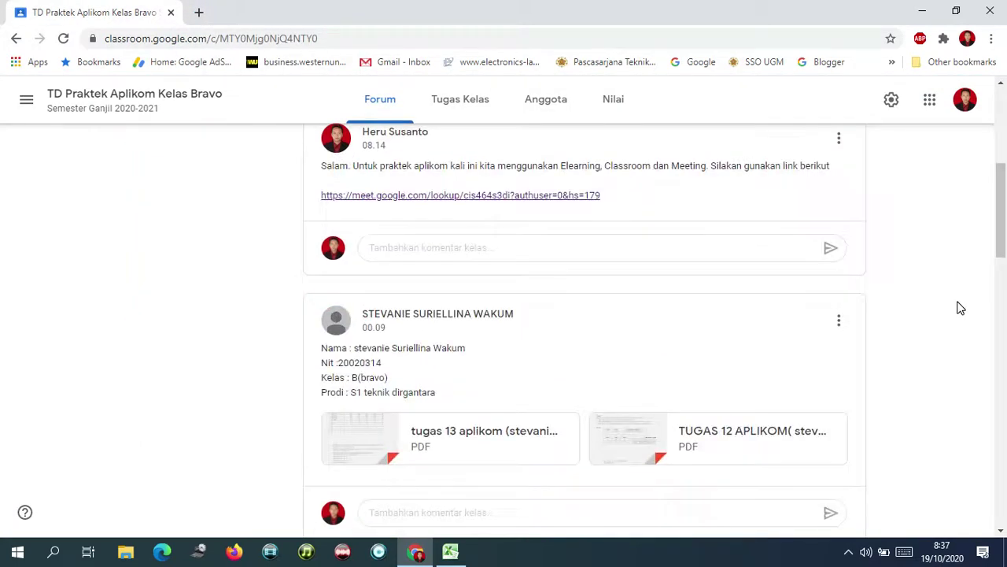
pyautogui.scroll(-3, 628, 451)
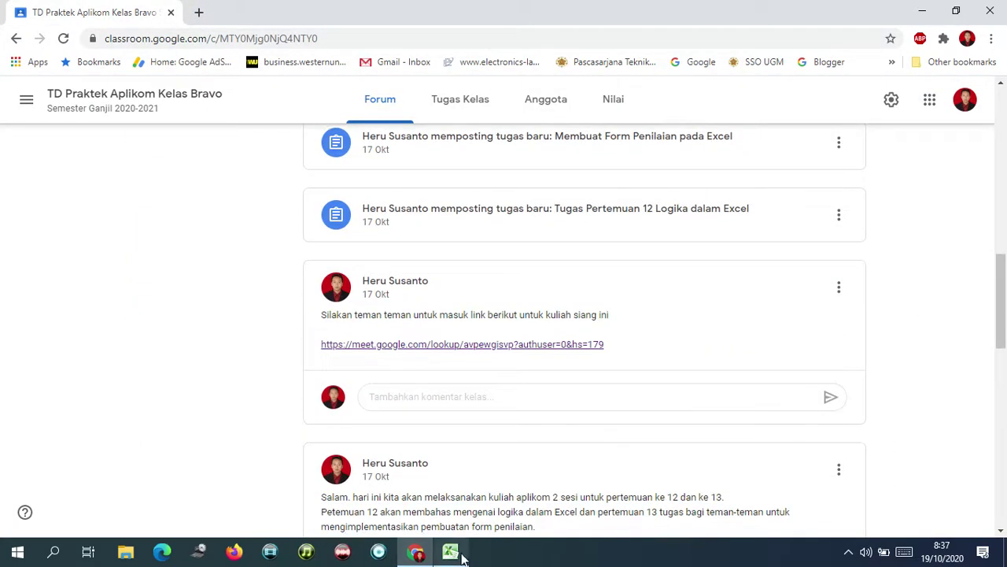
pyautogui.moveTo(461, 555)
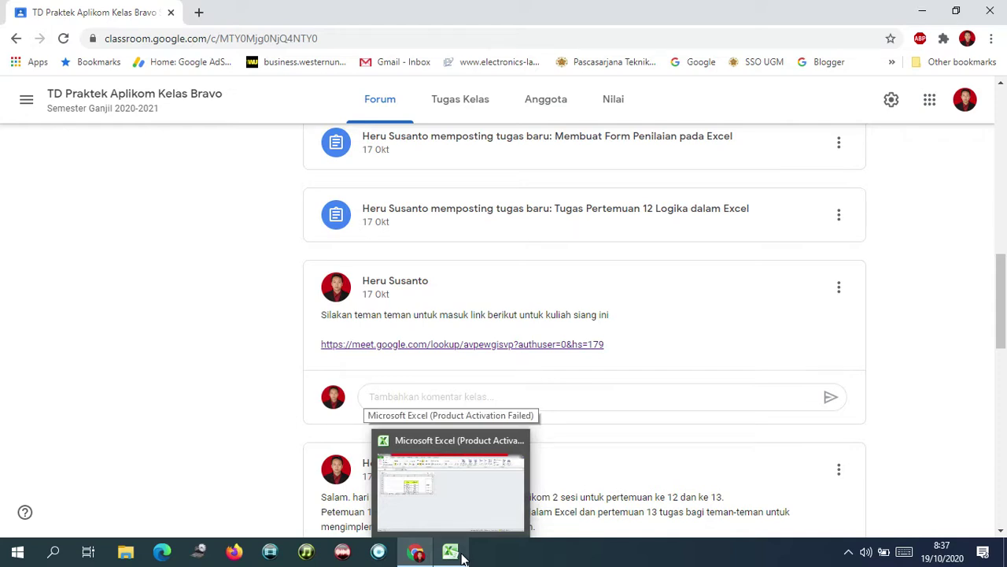
pyautogui.click(849, 552)
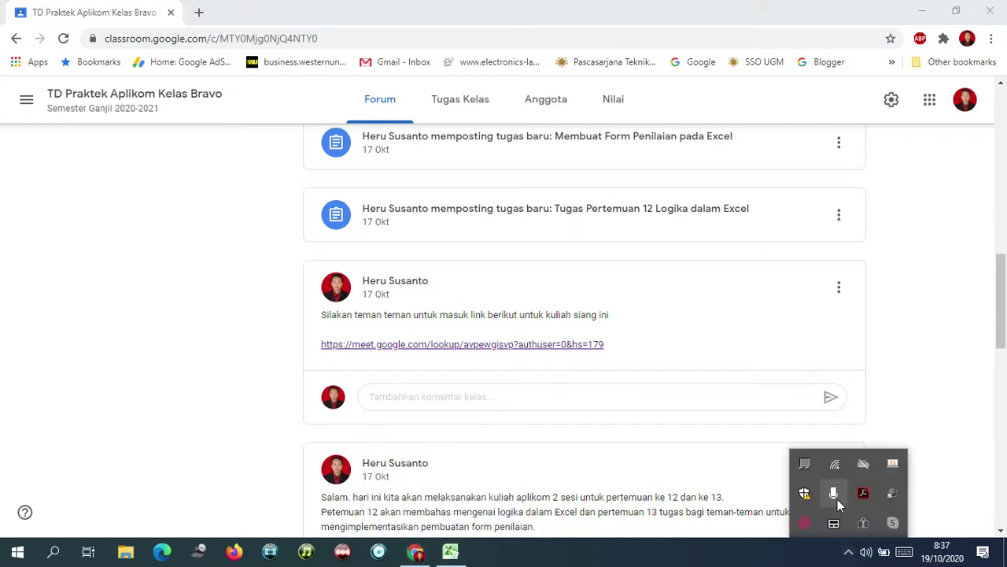
pyautogui.rightClick(803, 526)
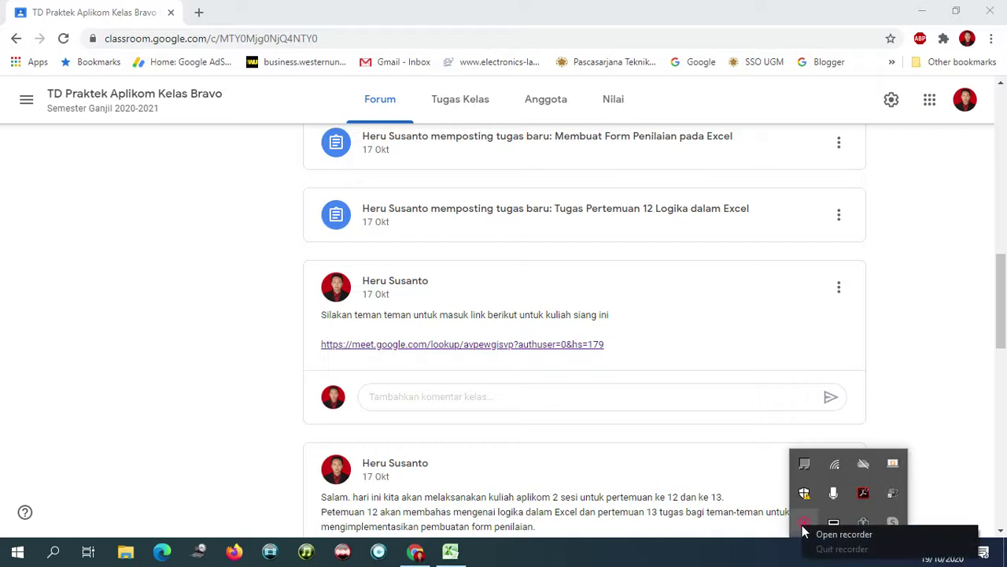